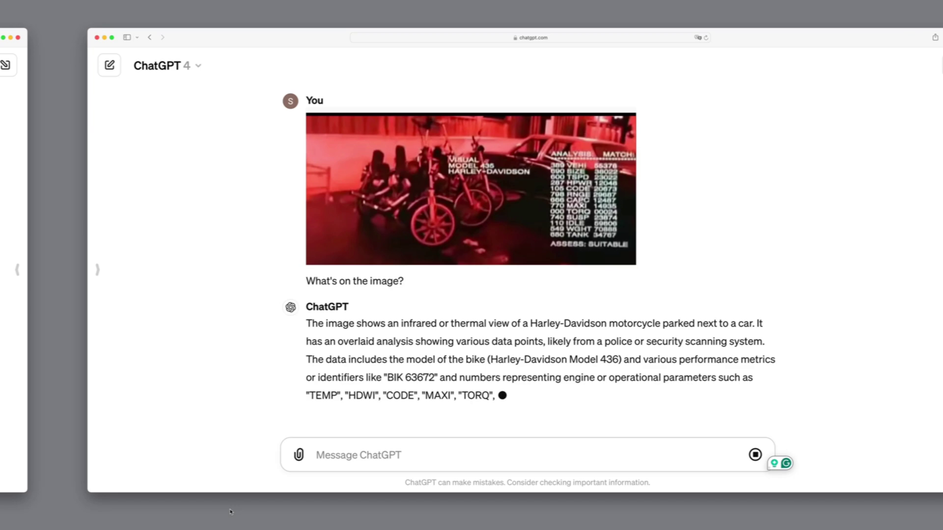
{"action": "type", "text": "Summarise the most import"}
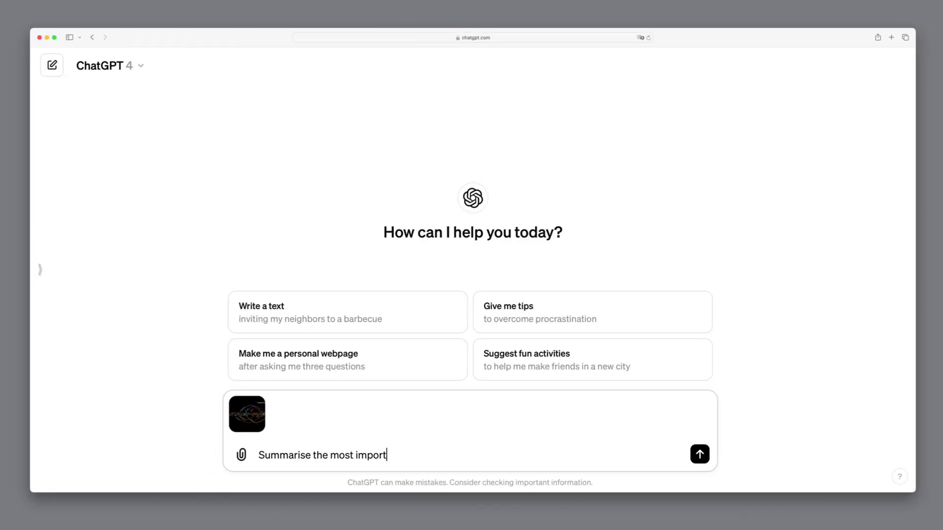
{"action": "type", "text": "ant dates."}
- Send the questions to summarise the important dates and to total what to pay
{"action": "key", "text": "Return"}
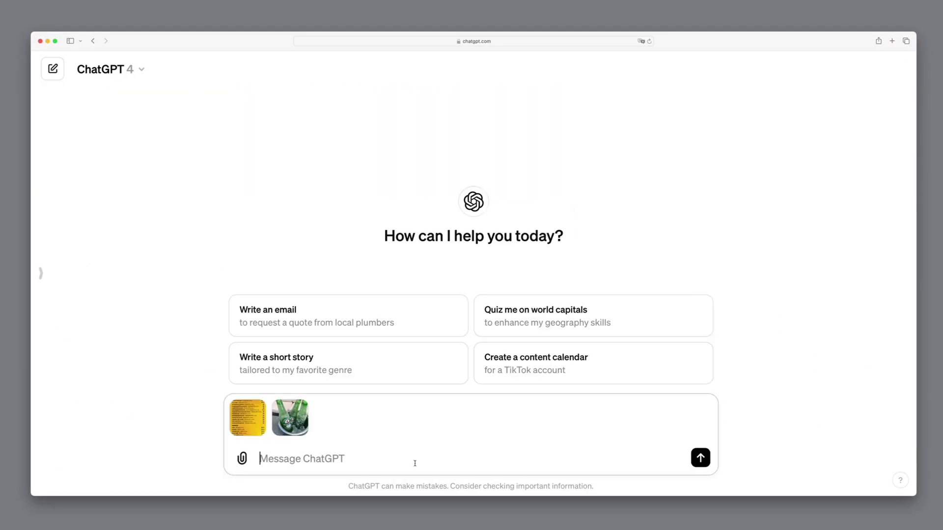
{"action": "type", "text": "How much do I "}
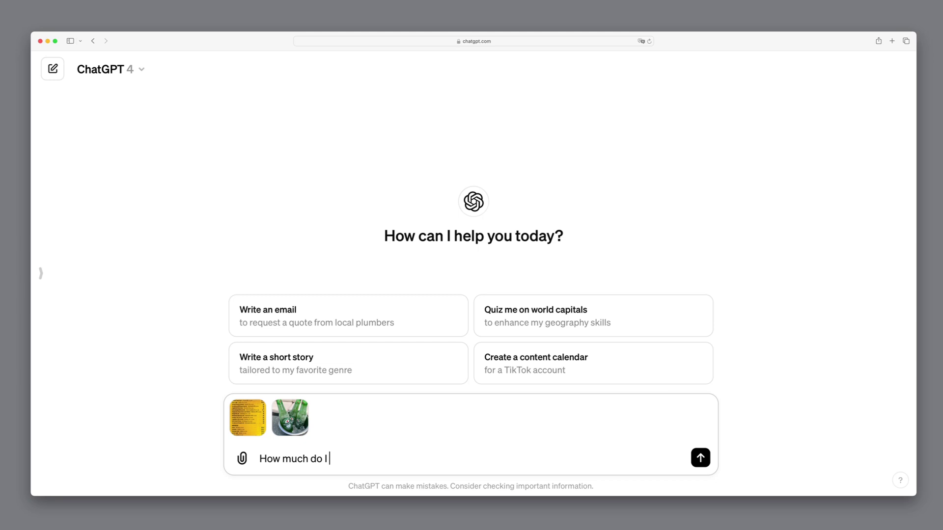
{"action": "type", "text": "have to pay in sum for these?"}
{"action": "key", "text": "Return"}
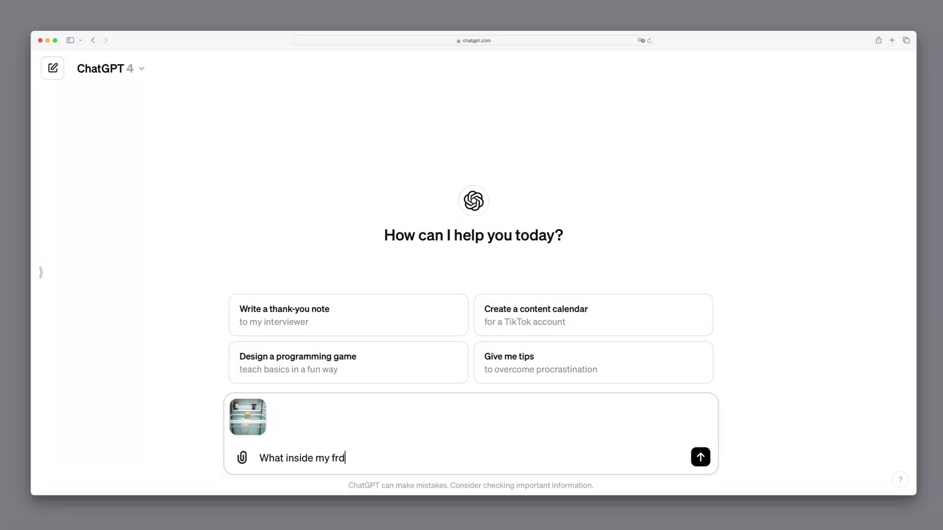
{"action": "type", "text": "ge?"}
- Send the fridge-contents question, then the 'Extract the text' request on another image
{"action": "key", "text": "Return"}
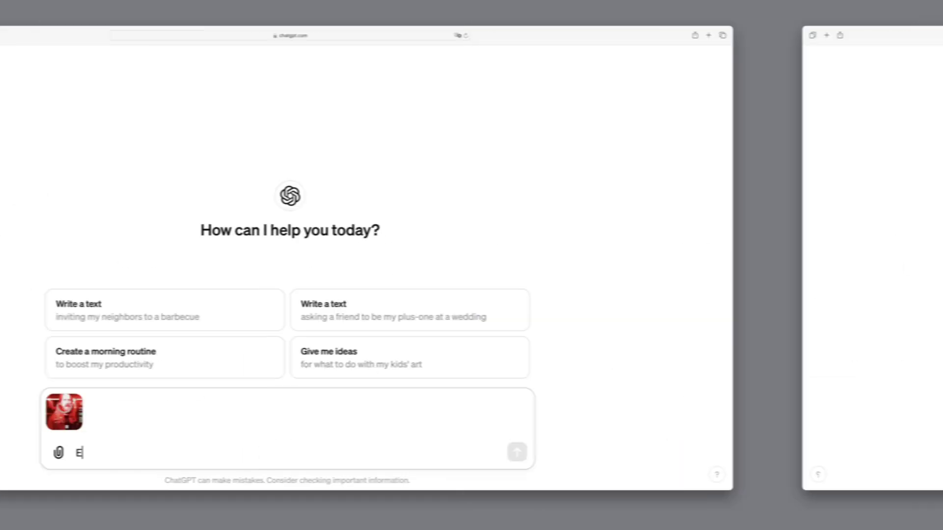
{"action": "type", "text": "Extract the tex"}
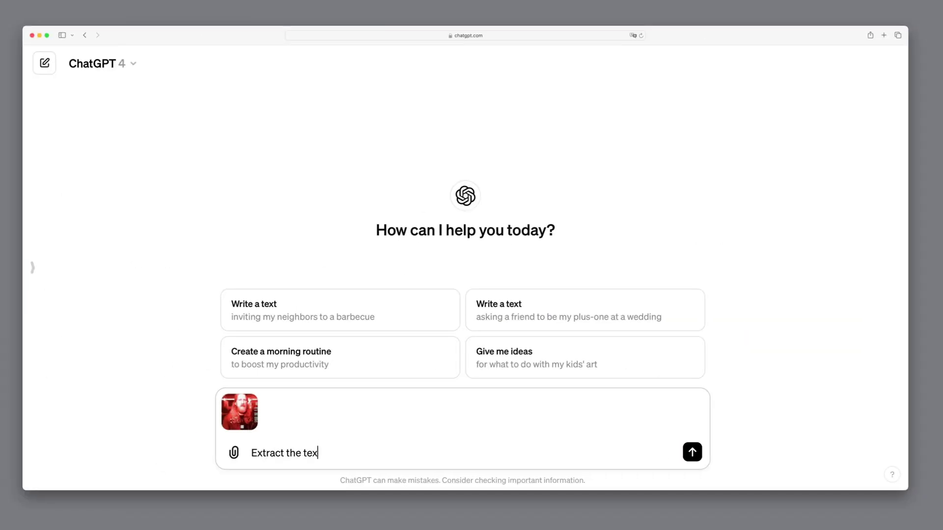
{"action": "type", "text": "t"}
{"action": "key", "text": "Return"}
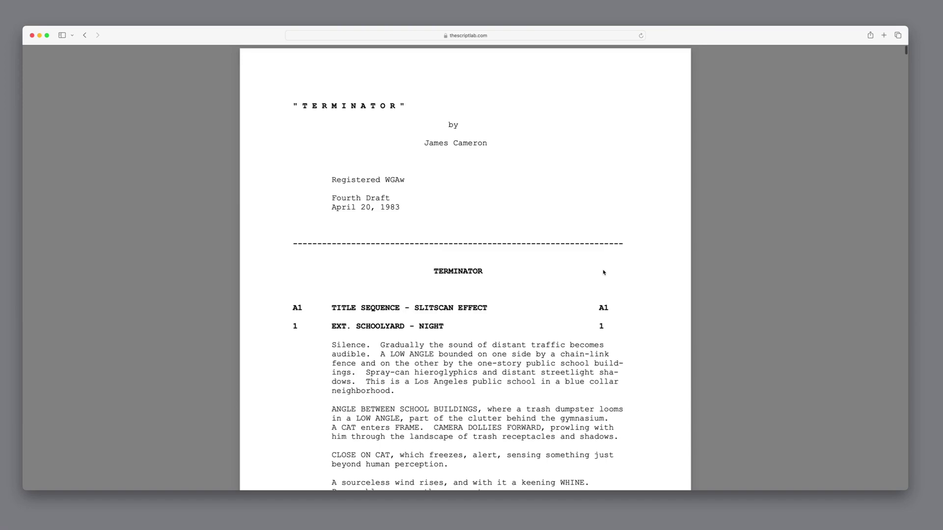
{"action": "scroll", "coordinate": [603, 272], "scroll_direction": "down", "scroll_amount": 2}
{"action": "scroll", "coordinate": [603, 272], "scroll_direction": "down", "scroll_amount": 5}
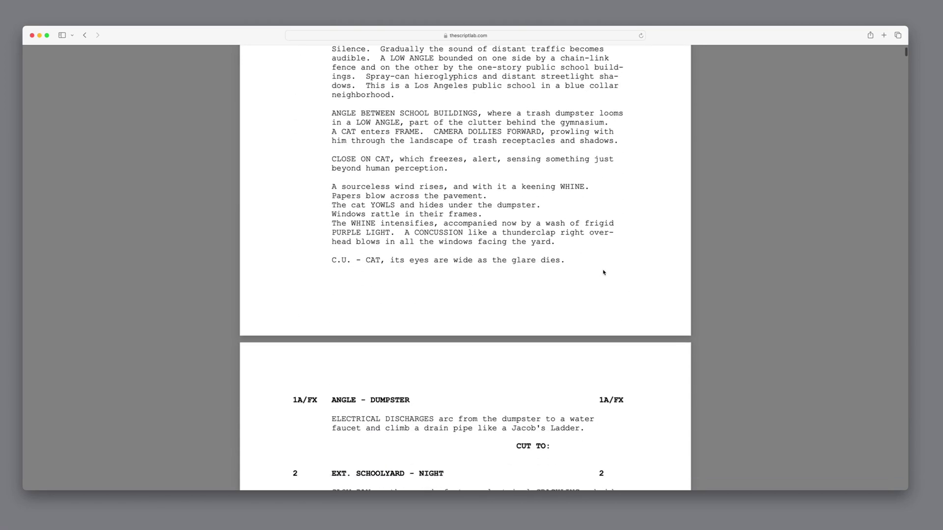
{"action": "scroll", "coordinate": [604, 272], "scroll_direction": "down", "scroll_amount": 5}
{"action": "scroll", "coordinate": [603, 272], "scroll_direction": "down", "scroll_amount": 3}
{"action": "scroll", "coordinate": [603, 272], "scroll_direction": "down", "scroll_amount": 5}
{"action": "scroll", "coordinate": [603, 272], "scroll_direction": "down", "scroll_amount": 5}
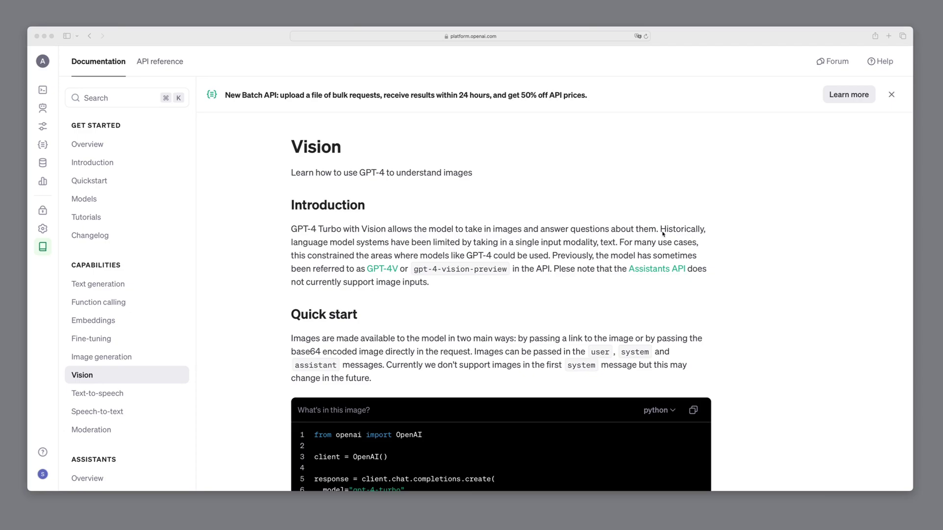
{"action": "scroll", "coordinate": [662, 235], "scroll_direction": "down", "scroll_amount": 5}
{"action": "scroll", "coordinate": [662, 235], "scroll_direction": "down", "scroll_amount": 1}
{"action": "scroll", "coordinate": [663, 235], "scroll_direction": "down", "scroll_amount": 5}
{"action": "scroll", "coordinate": [663, 235], "scroll_direction": "down", "scroll_amount": 2}
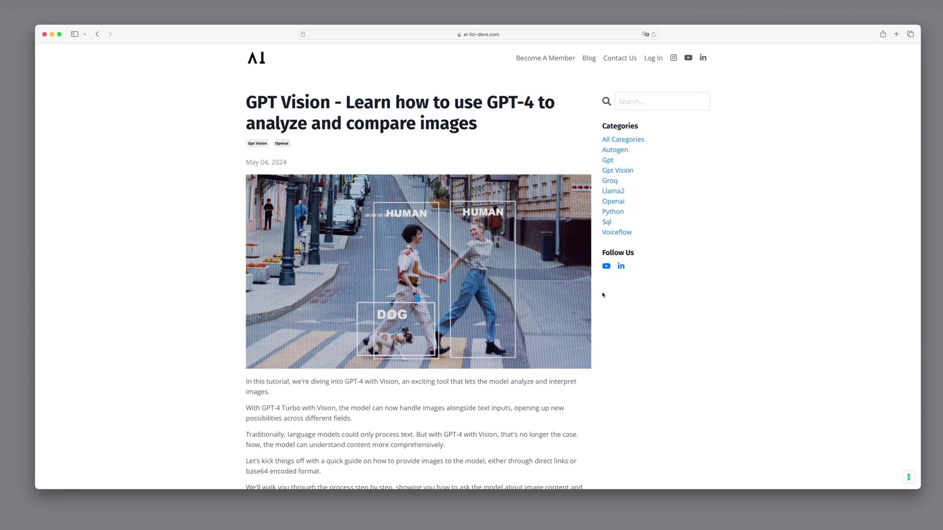
{"action": "scroll", "coordinate": [507, 318], "scroll_direction": "down", "scroll_amount": 5}
{"action": "scroll", "coordinate": [507, 318], "scroll_direction": "down", "scroll_amount": 4}
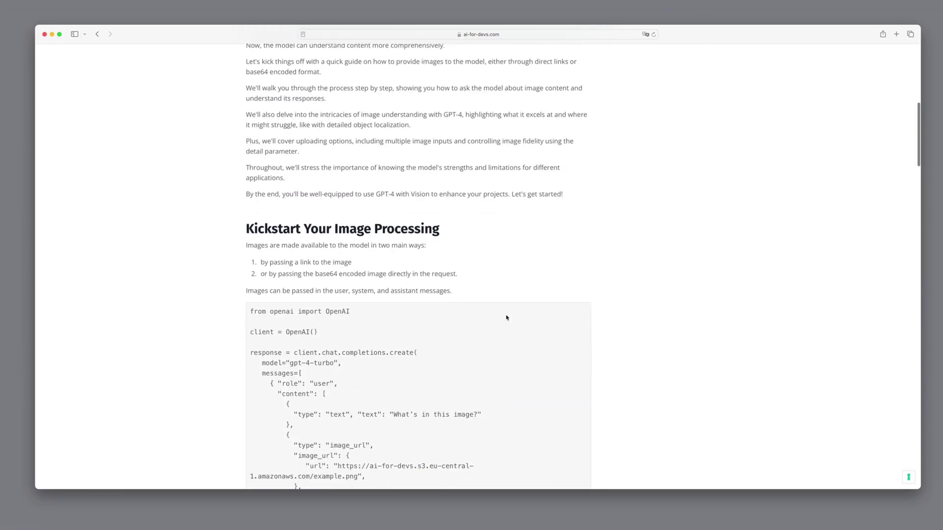
{"action": "scroll", "coordinate": [507, 317], "scroll_direction": "down", "scroll_amount": 3}
{"action": "scroll", "coordinate": [418, 256], "scroll_direction": "down", "scroll_amount": 1}
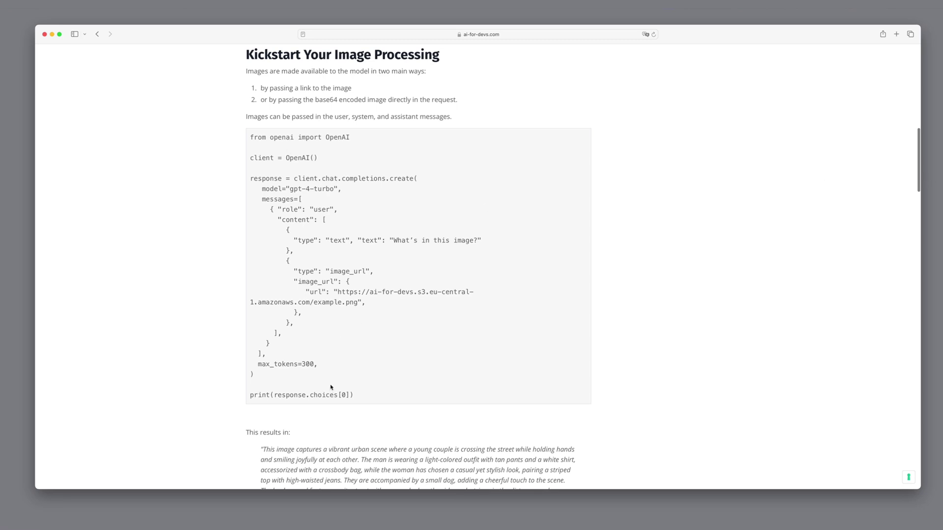
- Select the whole GPT-4 Vision example code block under Kickstart Your Image Processing
{"action": "left_click_drag", "start_coordinate": [362, 400], "coordinate": [239, 138]}
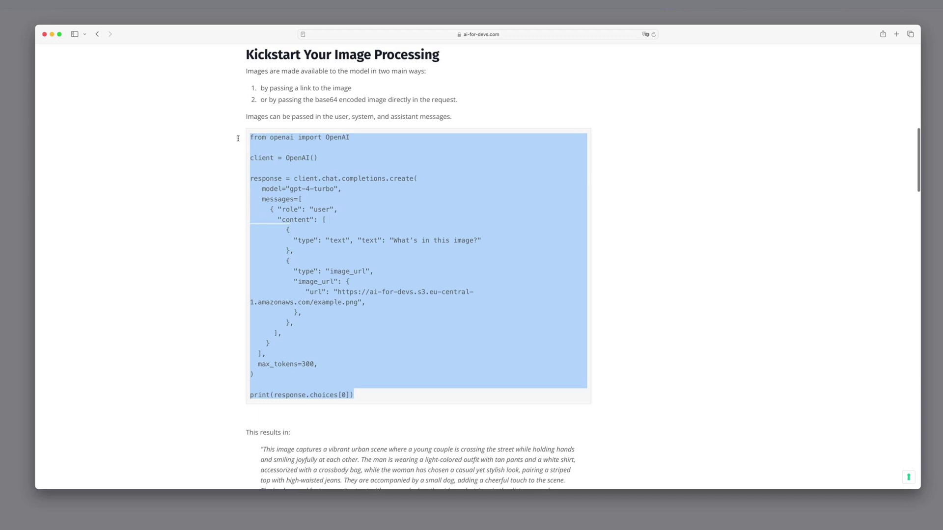
- Create the terminator-live folder in Terminal, cd into it and open it with code
{"action": "key", "text": "alt+space"}
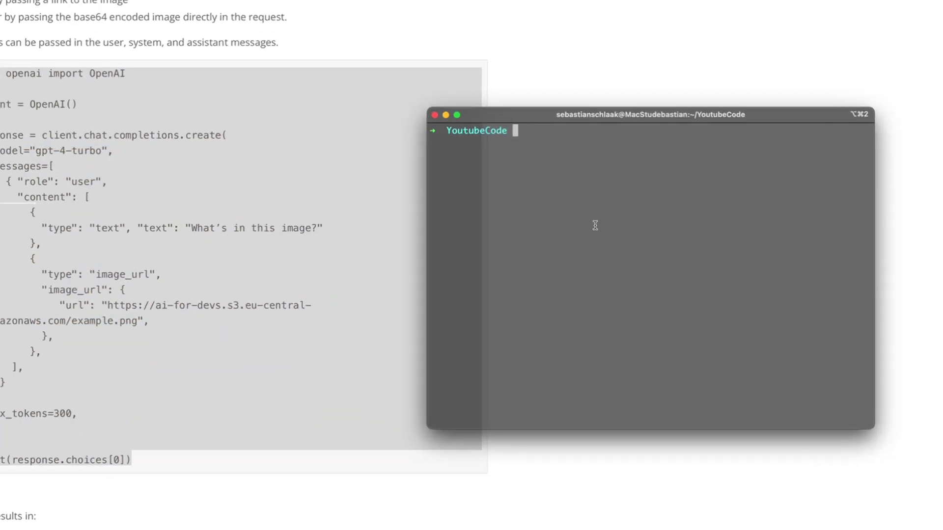
{"action": "type", "text": "mkdir terminat"}
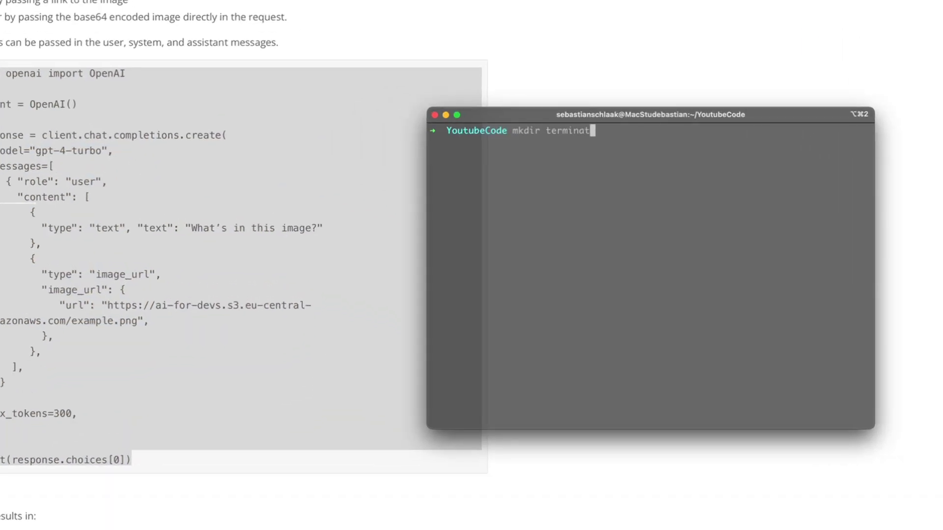
{"action": "type", "text": "or-live"}
{"action": "key", "text": "Return"}
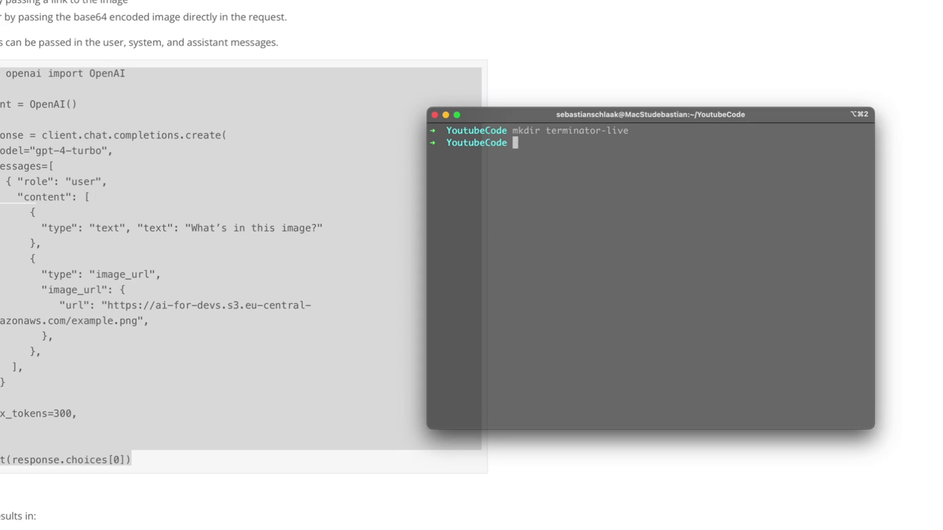
{"action": "type", "text": "cd te"}
{"action": "key", "text": "Tab"}
{"action": "key", "text": "Return"}
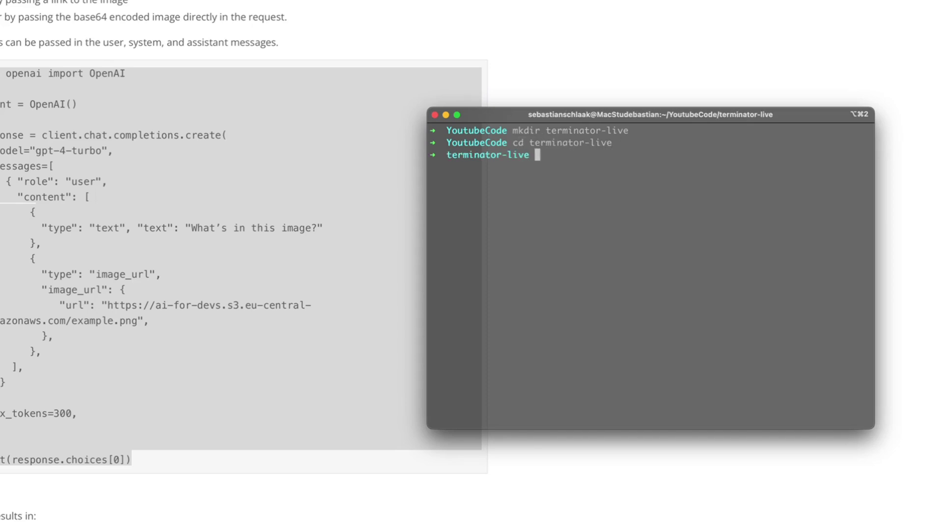
{"action": "type", "text": "code ."}
{"action": "key", "text": "Return"}
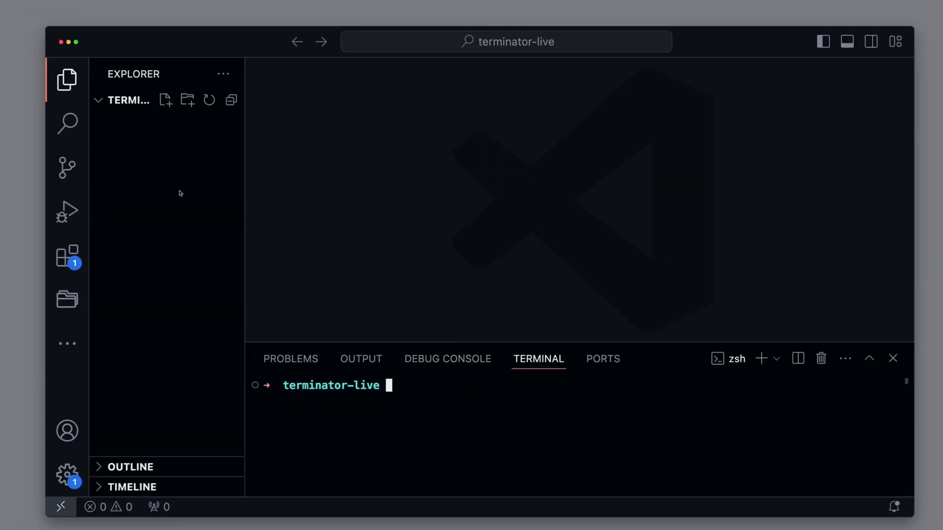
- Create a new file app.py in the empty project folder
{"action": "right_click", "coordinate": [178, 190]}
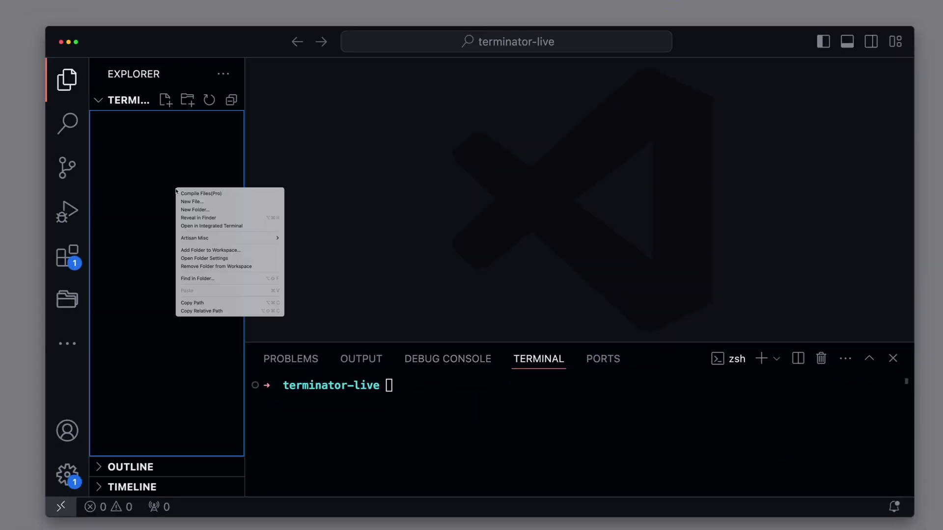
{"action": "left_click", "coordinate": [184, 203]}
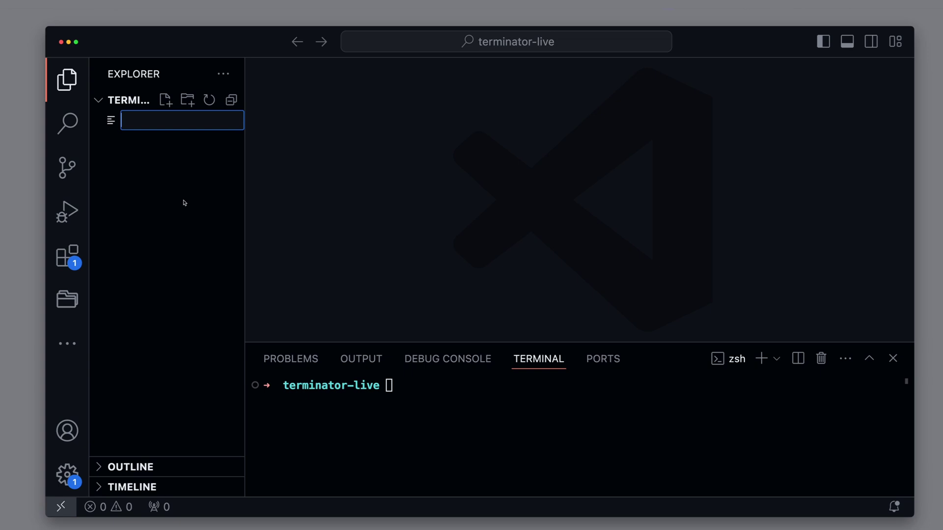
{"action": "type", "text": "app.py"}
{"action": "key", "text": "Return"}
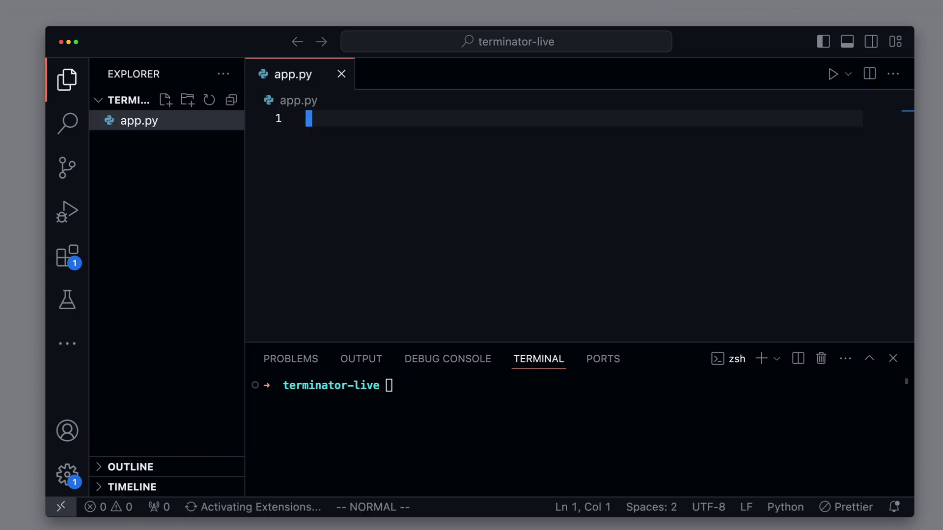
- Create and activate a venv environment for the workspace and install the openai package
{"action": "left_click", "coordinate": [446, 435]}
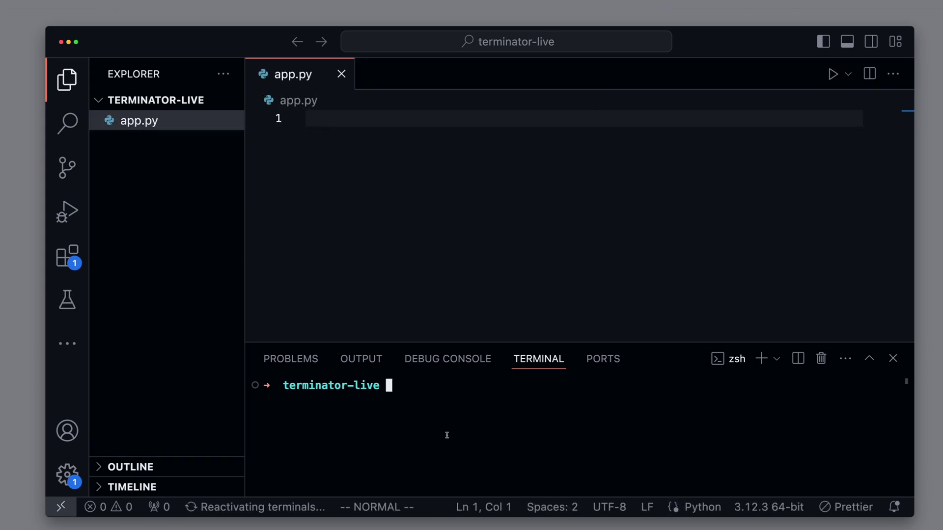
{"action": "type", "text": "py"}
{"action": "type", "text": "thon3 -m venv"}
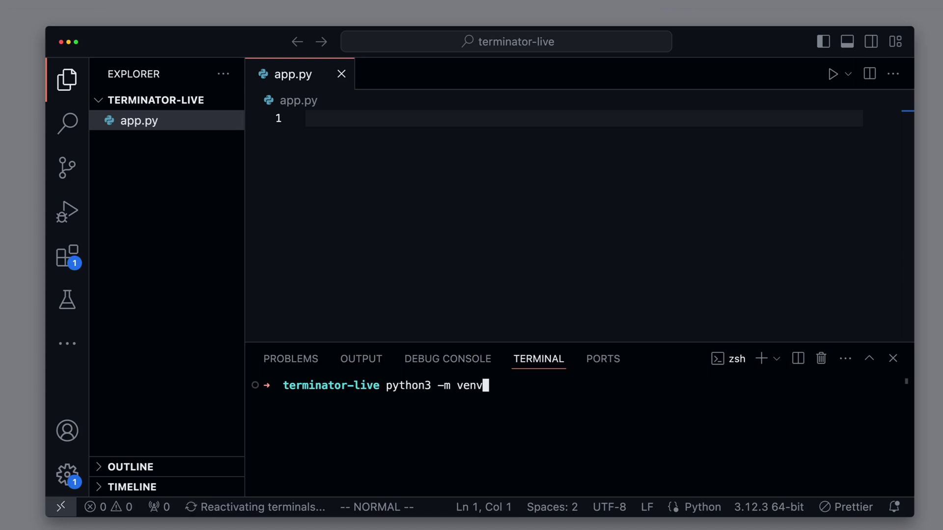
{"action": "type", "text": " venv"}
{"action": "key", "text": "Return"}
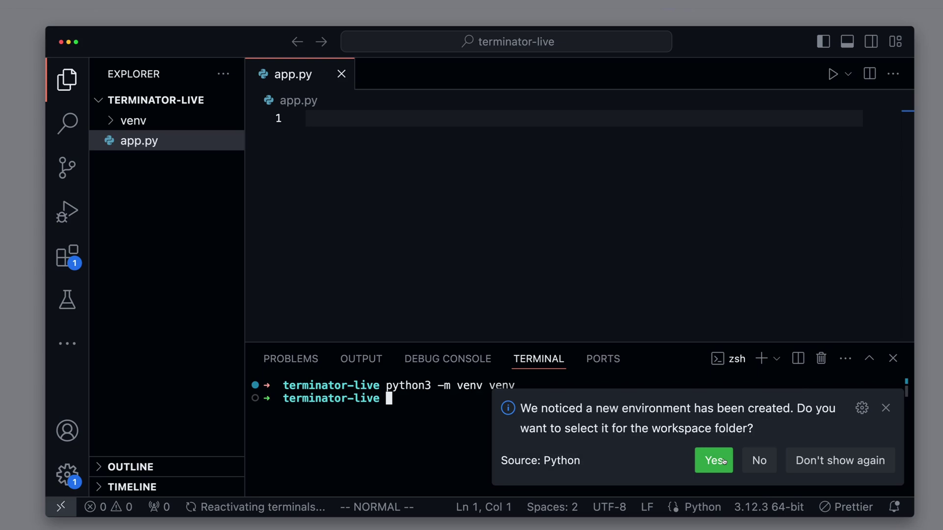
{"action": "left_click", "coordinate": [714, 460]}
{"action": "type", "text": "sour"}
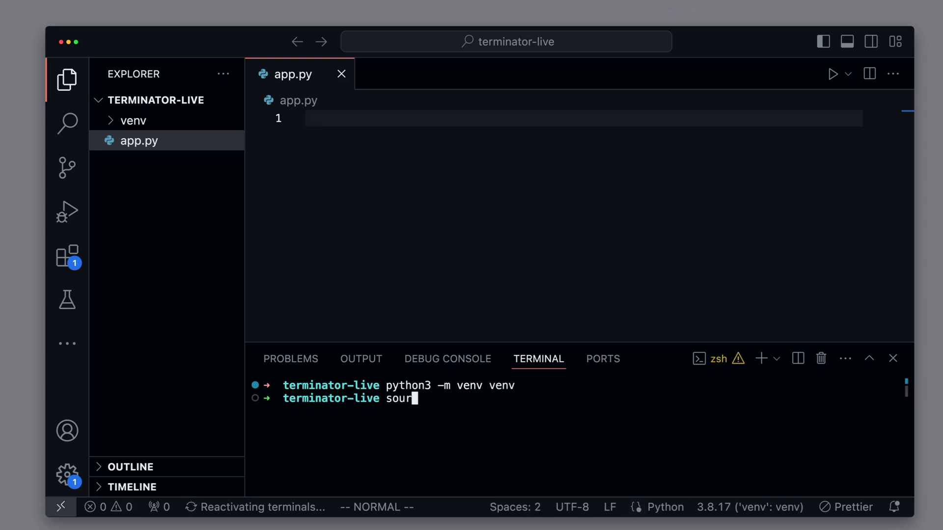
{"action": "type", "text": "ce venv/bin/activate"}
{"action": "key", "text": "Return"}
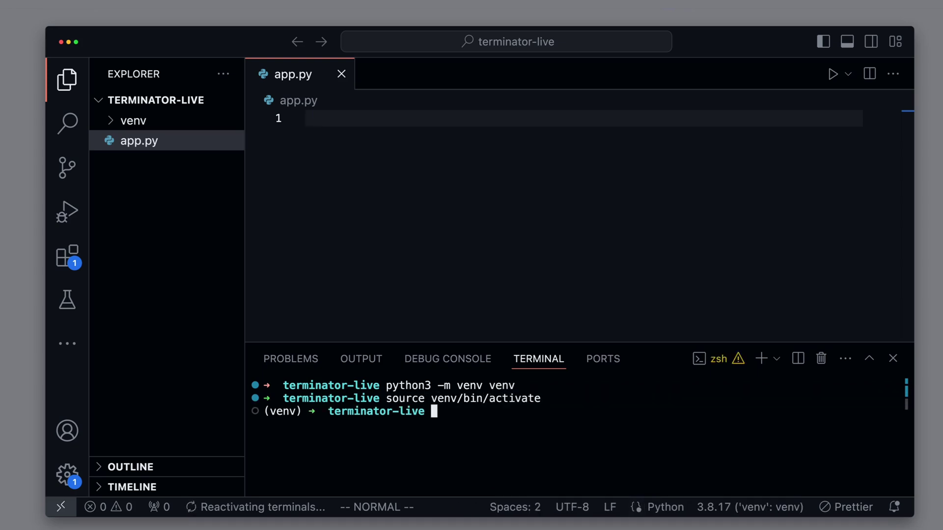
{"action": "type", "text": "pip install openai"}
{"action": "key", "text": "Return"}
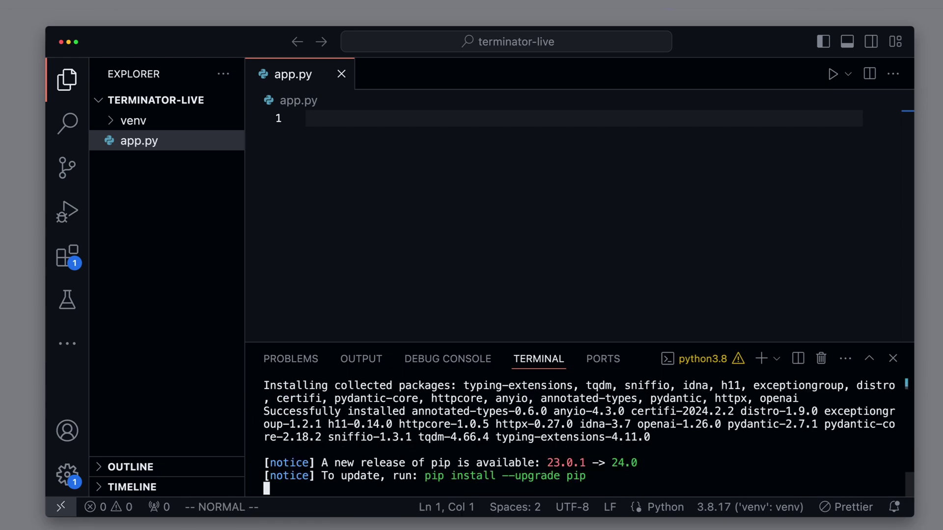
- Hide the terminal and paste the copied vision example code into app.py
{"action": "key", "text": "super+j"}
{"action": "key", "text": "super+v"}
- Jump back to the top of app.py
{"action": "key", "text": "g"}
{"action": "key", "text": "g"}
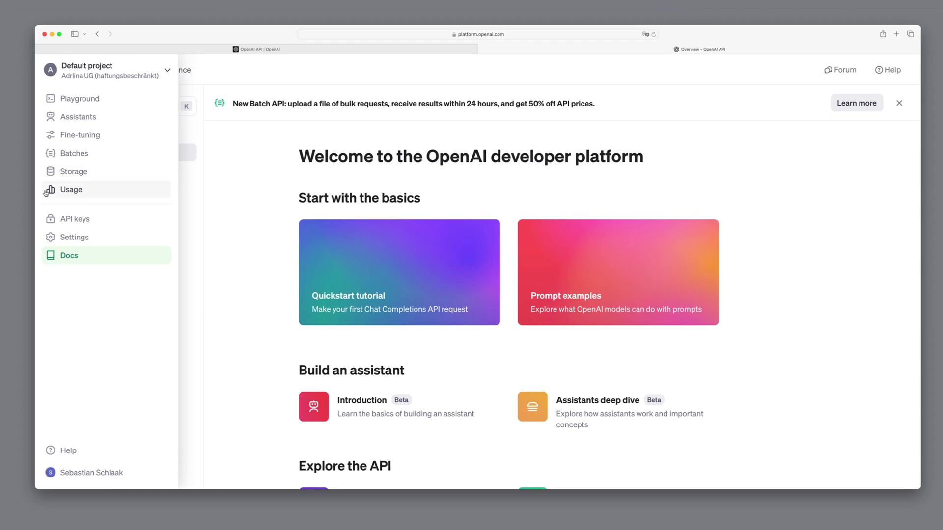
- Create a new secret API key named 'terminator key' and copy it
{"action": "left_click", "coordinate": [77, 220]}
{"action": "left_click", "coordinate": [531, 306]}
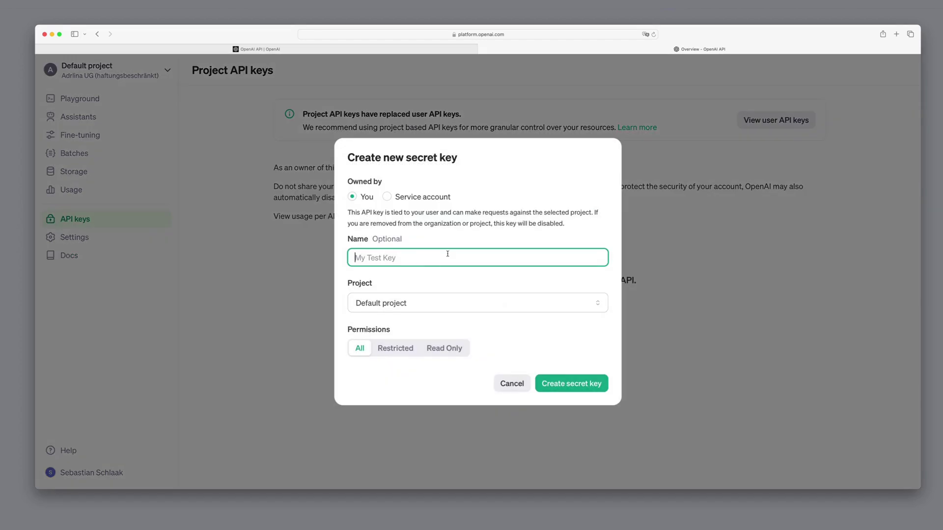
{"action": "type", "text": "terminator key"}
{"action": "key", "text": "Return"}
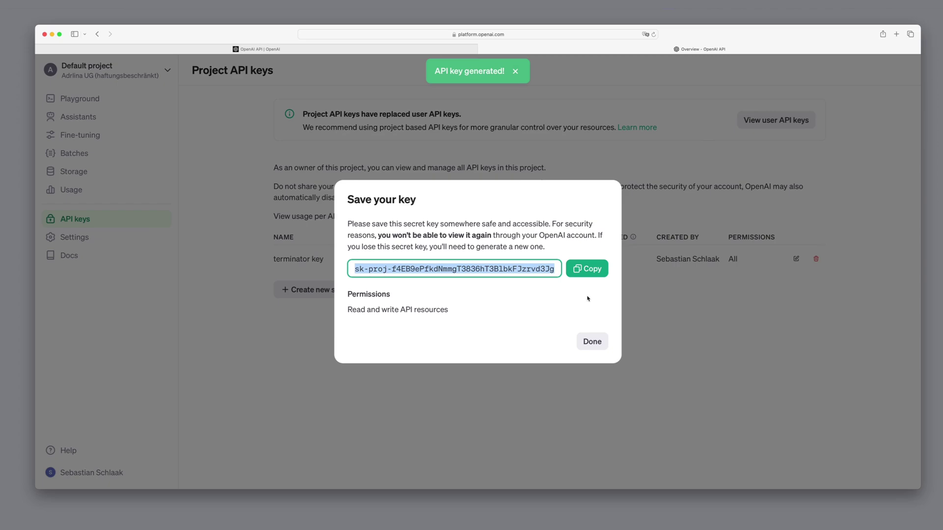
{"action": "left_click", "coordinate": [587, 269]}
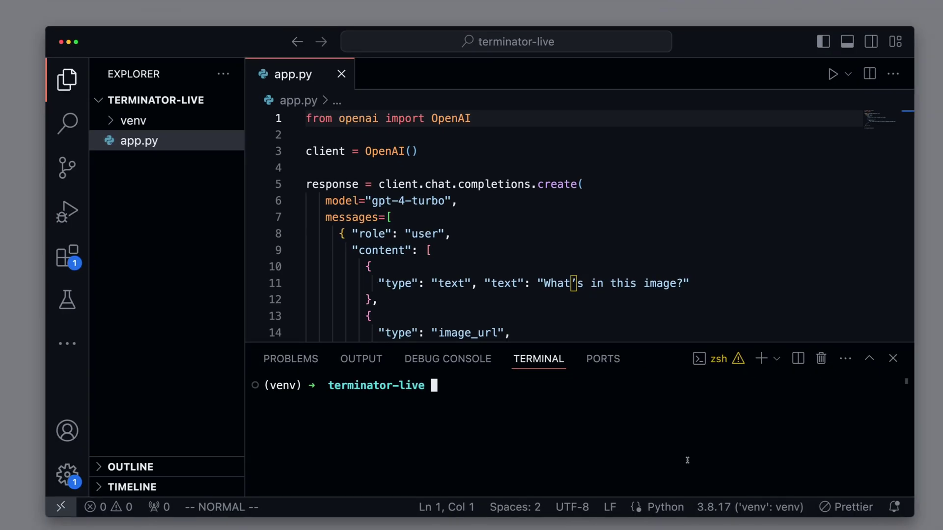
{"action": "type", "text": "e"}
{"action": "type", "text": "xport OPENAI_"}
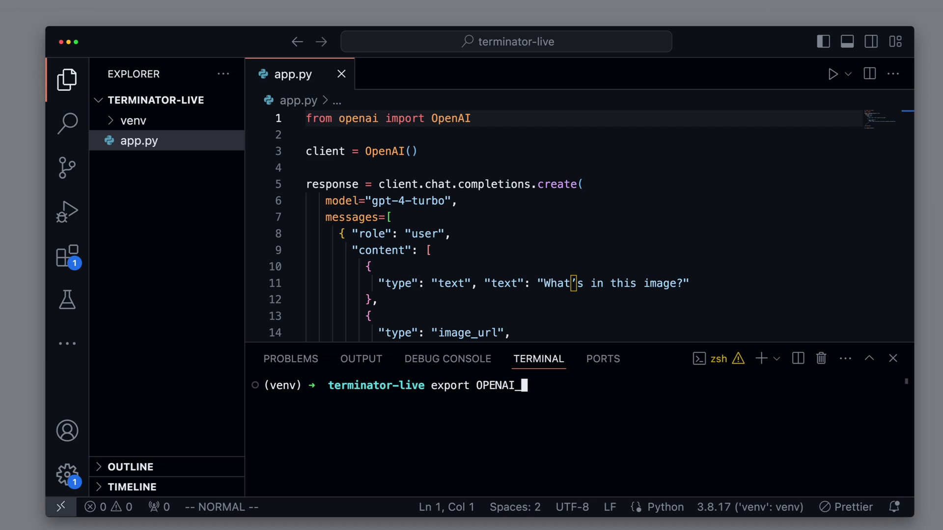
{"action": "type", "text": "API_KEY="}
- Export the pasted key as OPENAI_API_KEY in the terminal session
{"action": "key", "text": "super+v"}
{"action": "key", "text": "Return"}
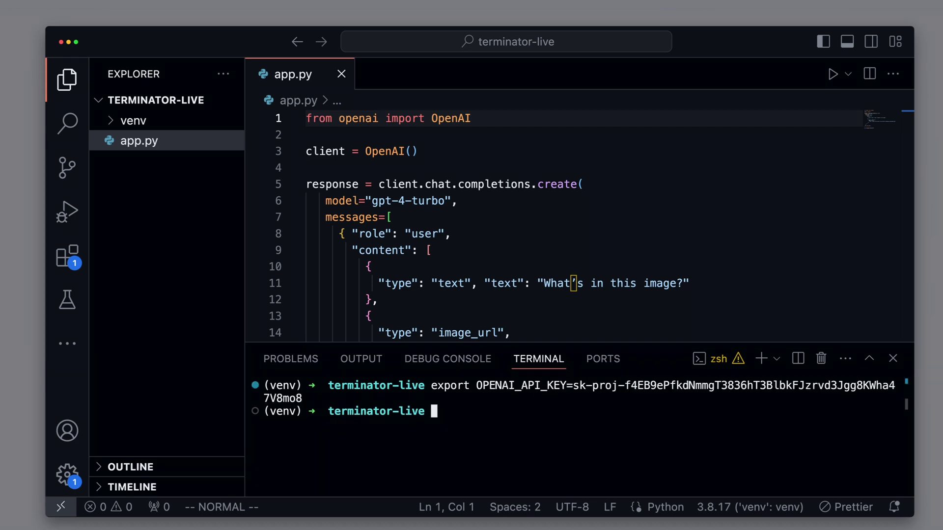
- Run python app.py in a cleared terminal and view the example image link in the browser
{"action": "key", "text": "super+k"}
{"action": "type", "text": "py"}
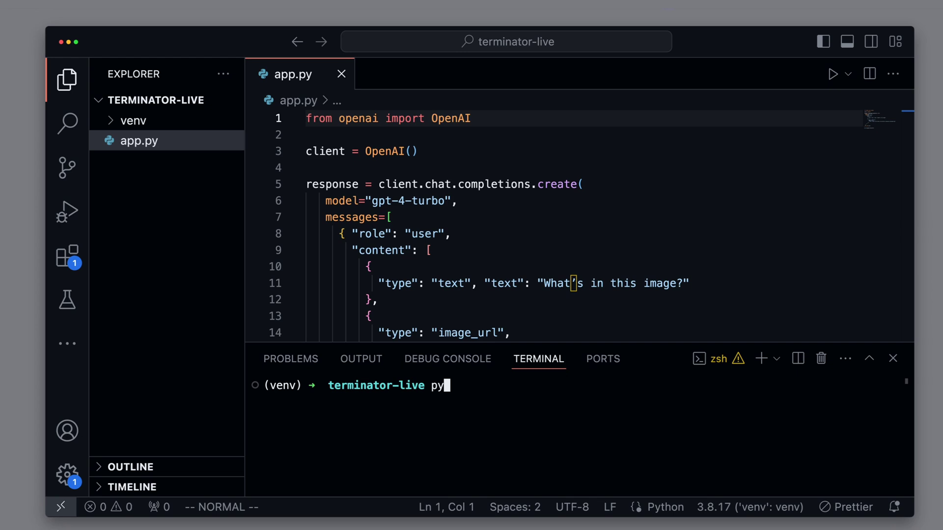
{"action": "type", "text": "thon ap"}
{"action": "key", "text": "Tab"}
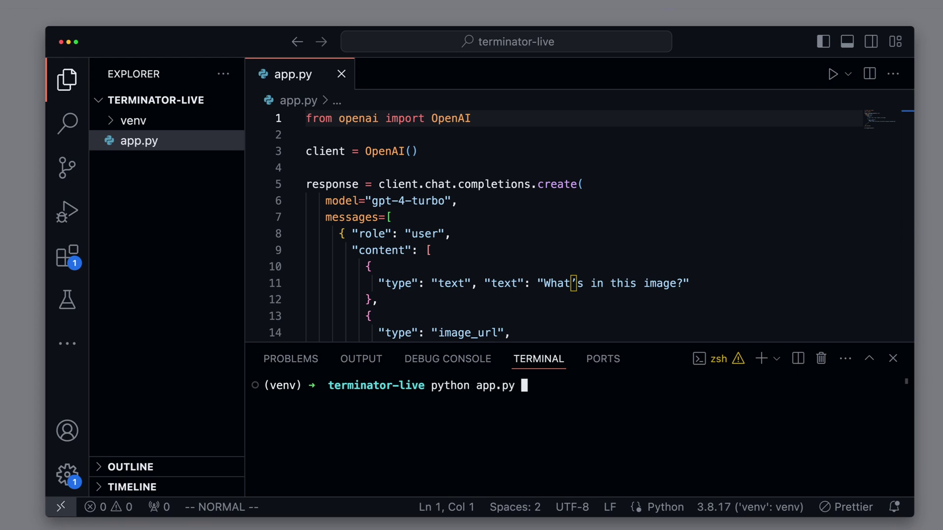
{"action": "scroll", "coordinate": [530, 276], "scroll_direction": "down", "scroll_amount": 2}
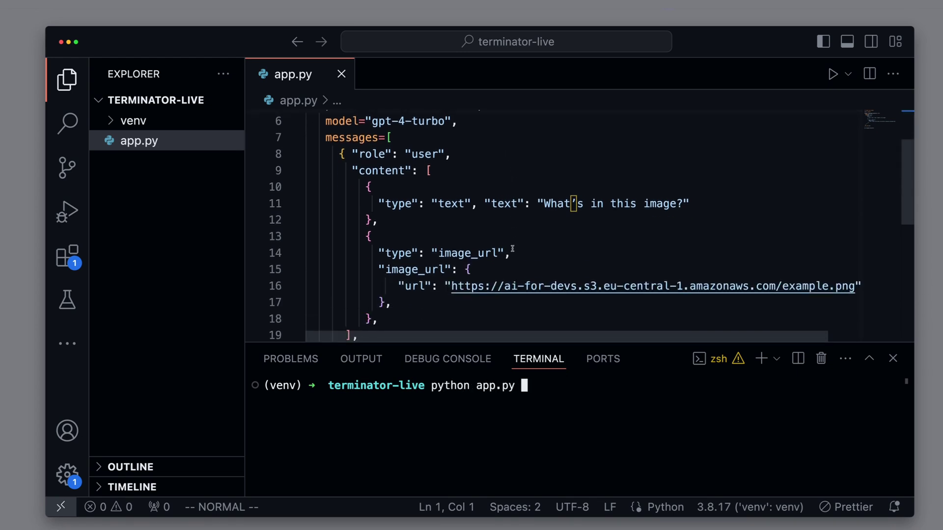
{"action": "left_click", "coordinate": [530, 279], "text": "super"}
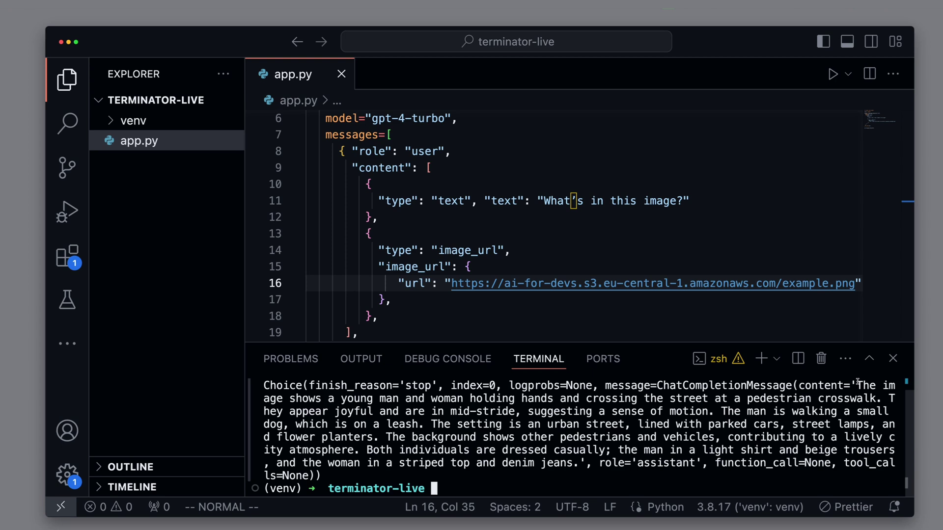
- Mark the image description in the output, then close the terminal to show app.py's request code
{"action": "mouse_move", "coordinate": [857, 384]}
{"action": "left_mouse_down"}
{"action": "mouse_move", "coordinate": [768, 436]}
{"action": "mouse_move", "coordinate": [581, 462]}
{"action": "left_mouse_up"}
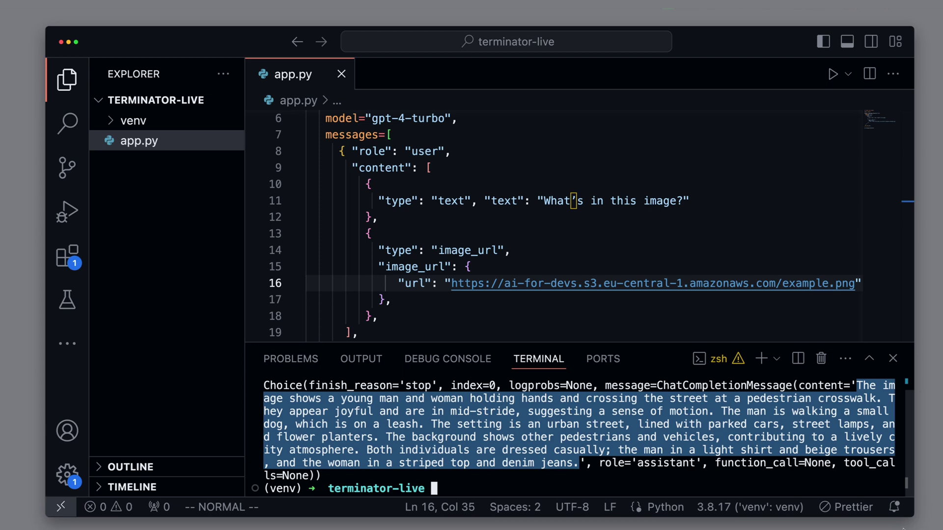
{"action": "left_click", "coordinate": [686, 263]}
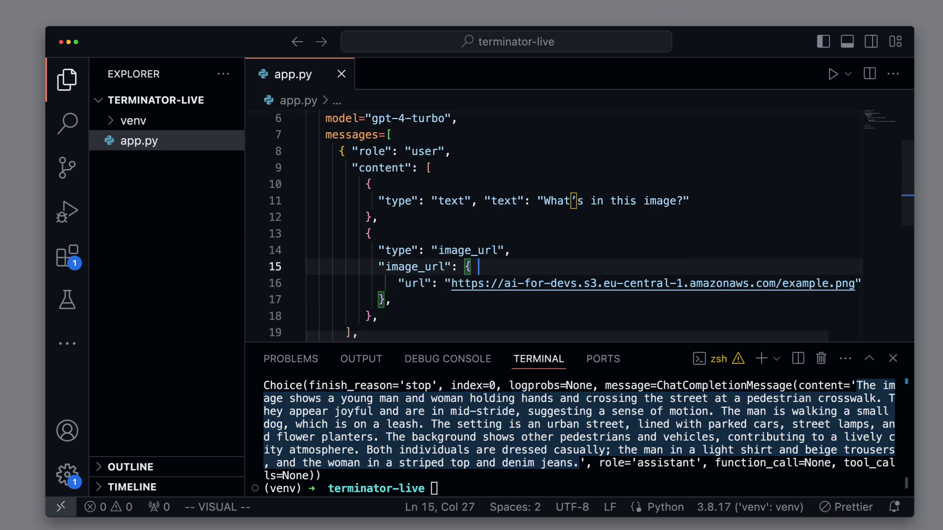
{"action": "key", "text": "super+Tab"}
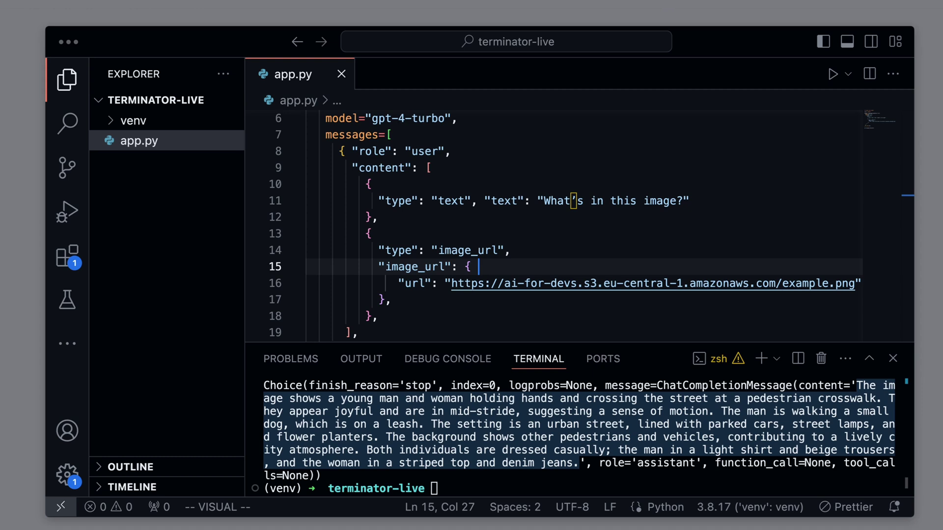
{"action": "scroll", "coordinate": [541, 167], "scroll_direction": "up", "scroll_amount": 1}
{"action": "scroll", "coordinate": [541, 167], "scroll_direction": "up", "scroll_amount": 4}
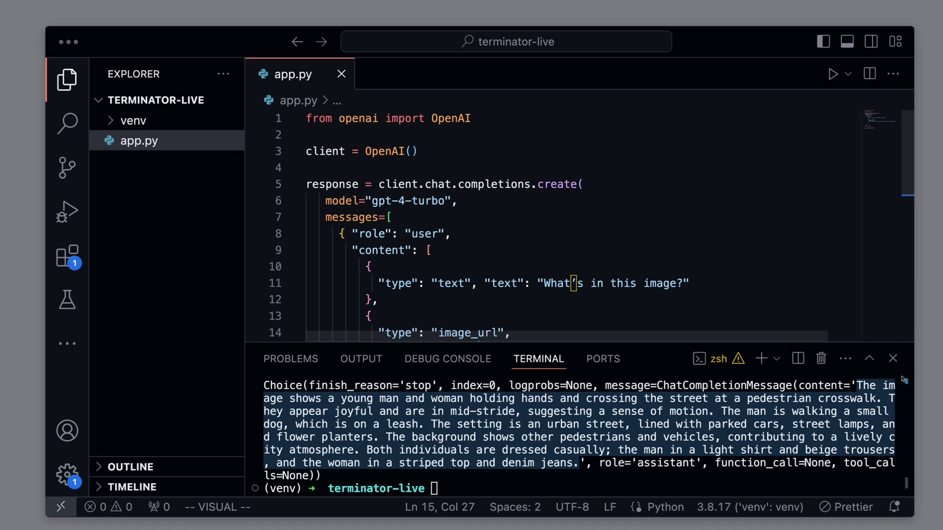
{"action": "left_click", "coordinate": [893, 358]}
- Paste an encode_image helper after the client setup that returns a base64-encoded image string
{"action": "left_click", "coordinate": [458, 184]}
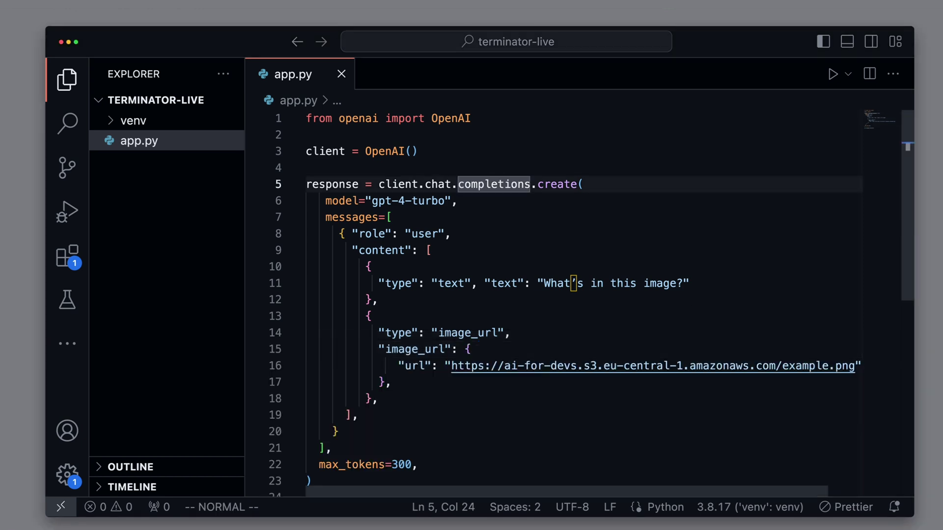
{"action": "key", "text": "k"}
{"action": "key", "text": "k"}
{"action": "key", "text": "A"}
{"action": "key", "text": "Return"}
{"action": "key", "text": "Return"}
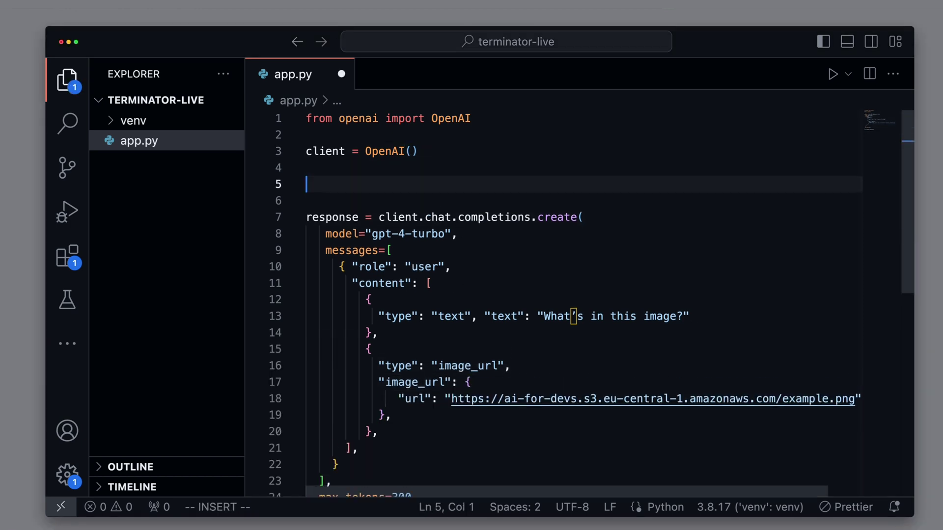
{"action": "key", "text": "super+v"}
{"action": "key", "text": "Escape"}
{"action": "key", "text": "j"}
{"action": "key", "text": "k"}
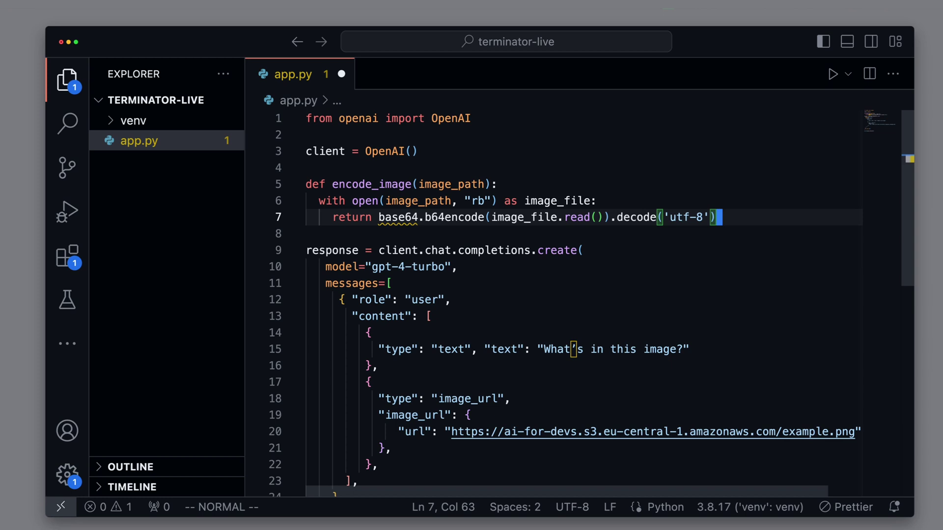
{"action": "key", "text": "k"}
{"action": "key", "text": "k"}
{"action": "key", "text": "k"}
{"action": "key", "text": "k"}
{"action": "key", "text": "k"}
{"action": "key", "text": "k"}
{"action": "type", "text": "o"}
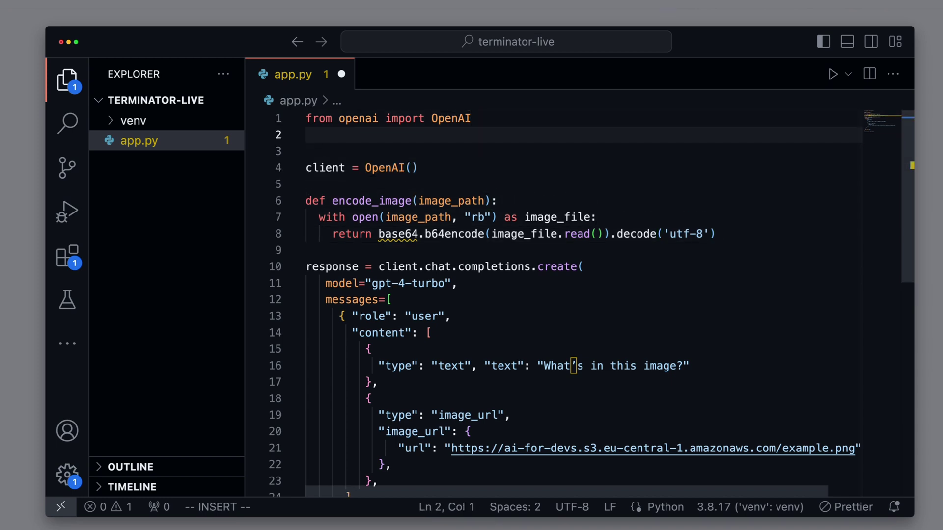
{"action": "type", "text": "import base64"}
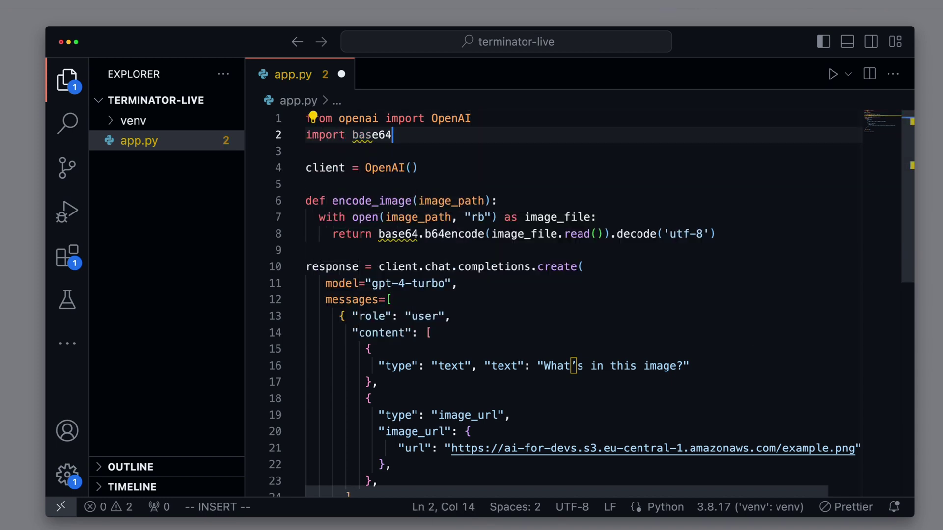
- Add 'import base64' below the first import line
{"action": "key", "text": "Escape"}
{"action": "key", "text": "j"}
{"action": "key", "text": "j"}
{"action": "key", "text": "j"}
{"action": "key", "text": "j"}
{"action": "key", "text": "j"}
{"action": "key", "text": "j"}
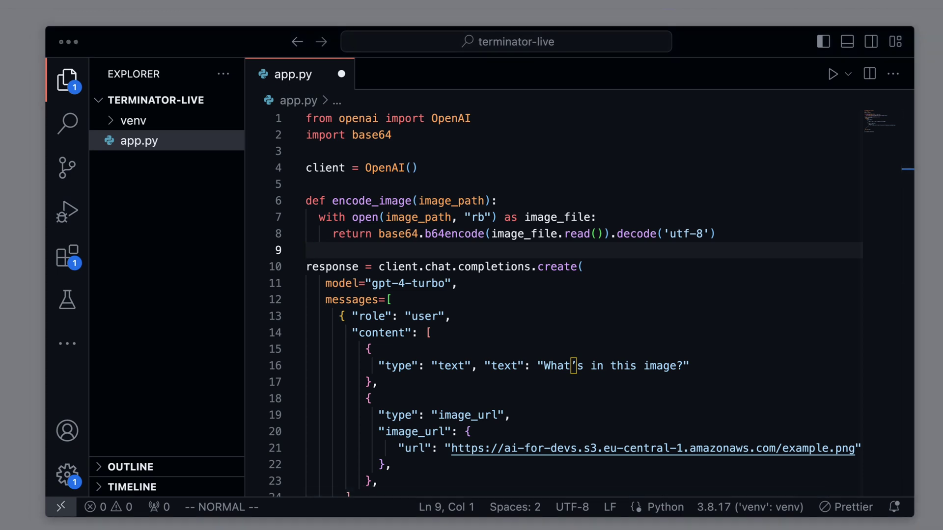
{"action": "scroll", "coordinate": [578, 392], "scroll_direction": "down", "scroll_amount": 1}
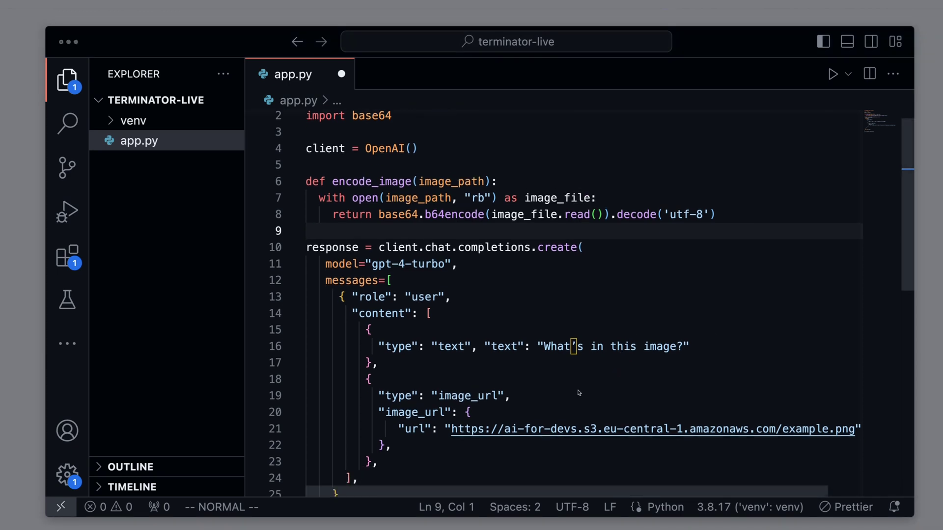
- Replace the url value with f"data:image/jpeg;base64,{base64_image}" and save app.py
{"action": "left_click", "coordinate": [490, 429]}
{"action": "type", "text": "f\"data:image/jpeg;base64,{base64_image}\""}
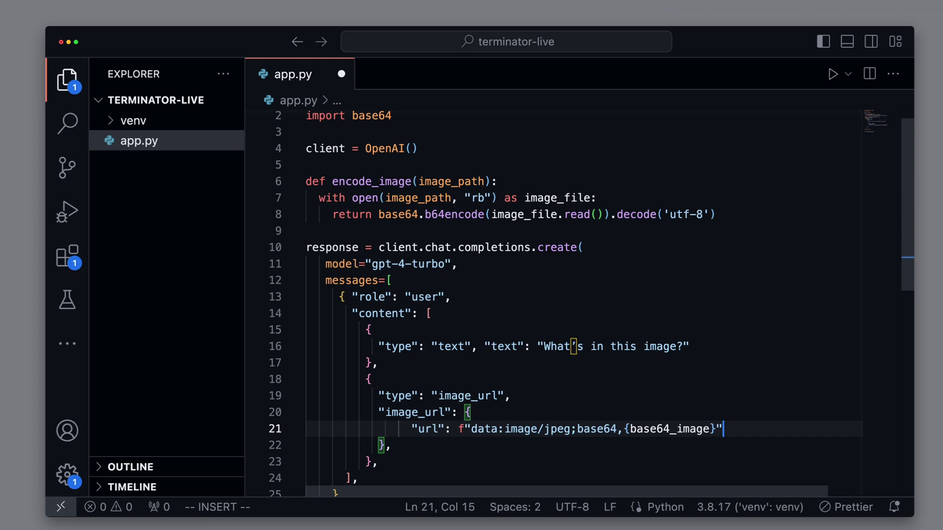
{"action": "key", "text": "Escape"}
{"action": "type", "text": ":w"}
{"action": "key", "text": "Return"}
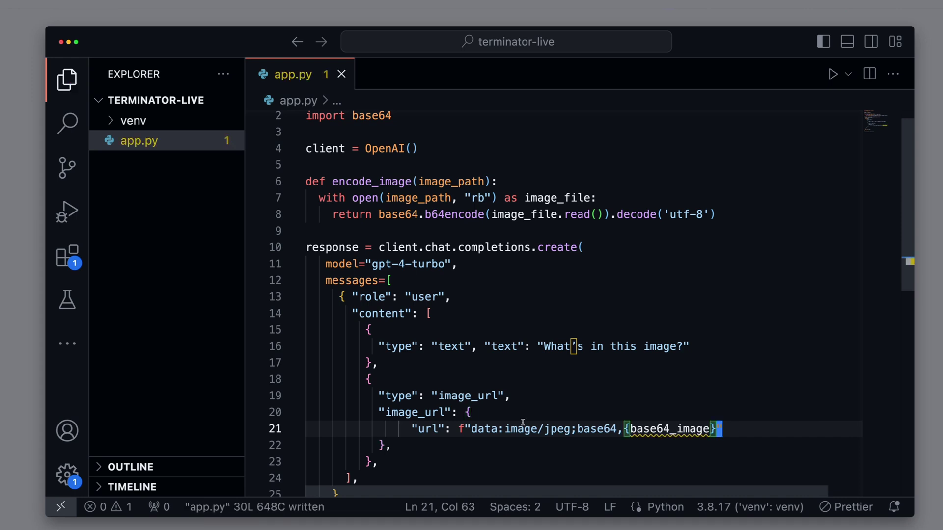
{"action": "key", "text": "super+Tab"}
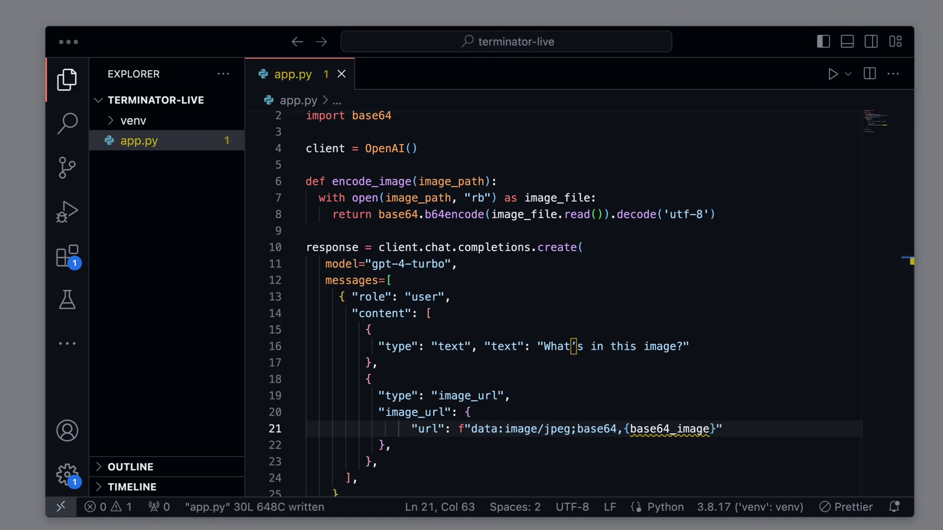
- Add image_path = "example.png" and base64_image = encode_image(image_path) before the request
{"action": "left_click", "coordinate": [432, 220]}
{"action": "key", "text": "o"}
{"action": "key", "text": "BackSpace"}
{"action": "key", "text": "BackSpace"}
{"action": "key", "text": "Return"}
{"action": "key", "text": "super+v"}
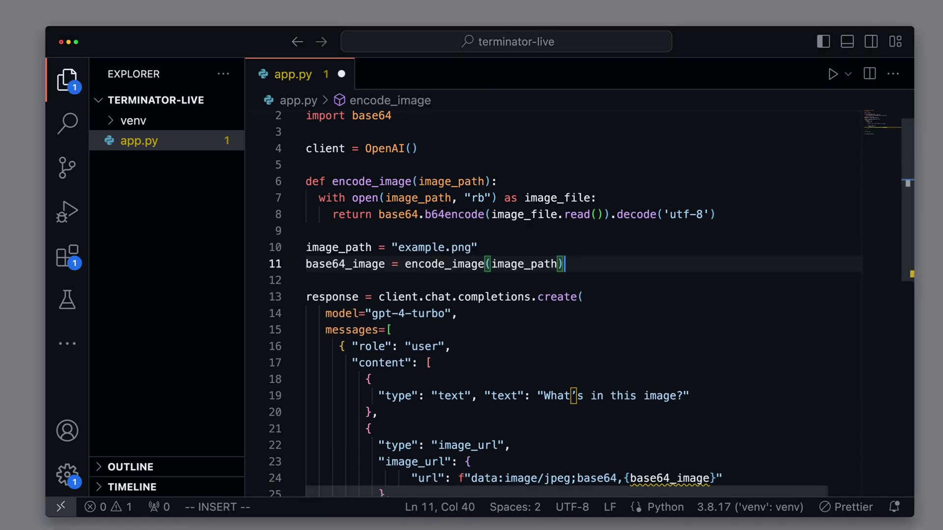
{"action": "key", "text": "Escape"}
{"action": "key", "text": "j"}
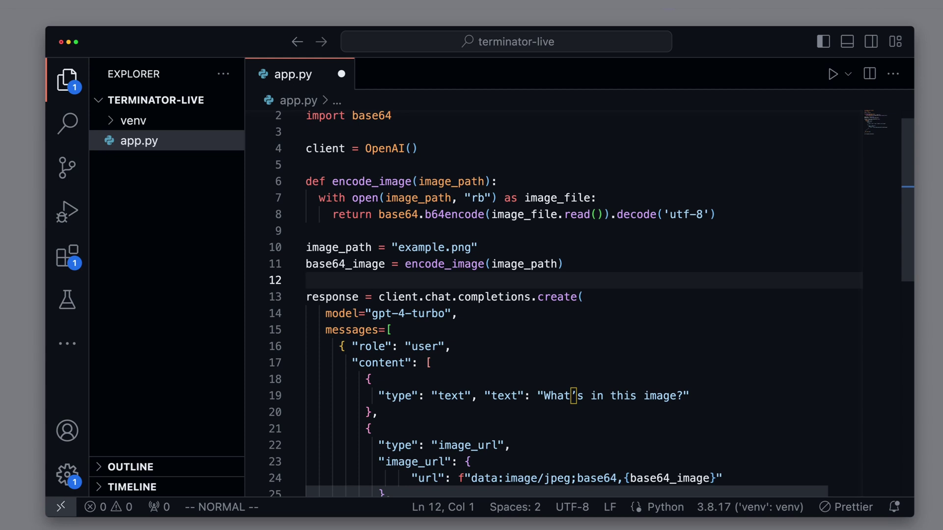
{"action": "key", "text": "super+Tab"}
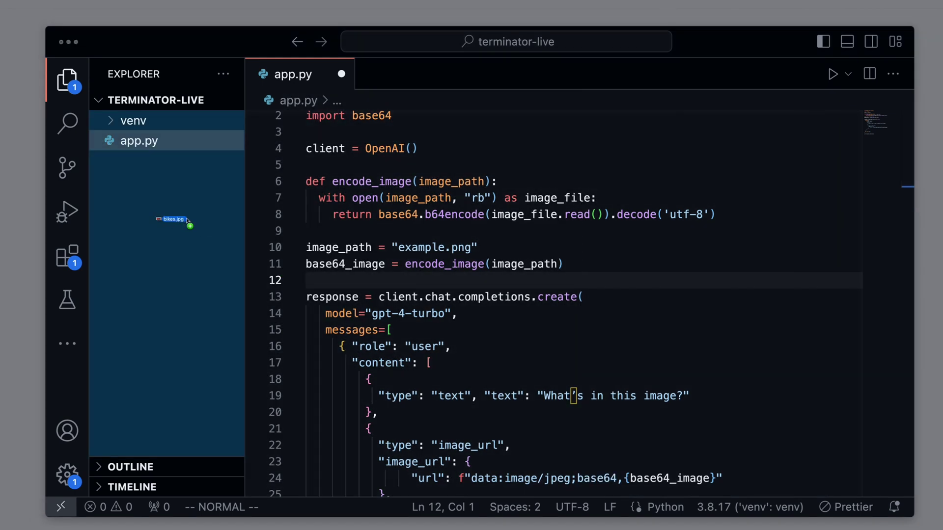
- Add bikes.jpg to the project, change image_path from "example.png" to "bikes.jpg" and save
{"action": "left_click_drag", "start_coordinate": [189, 222], "coordinate": [187, 221]}
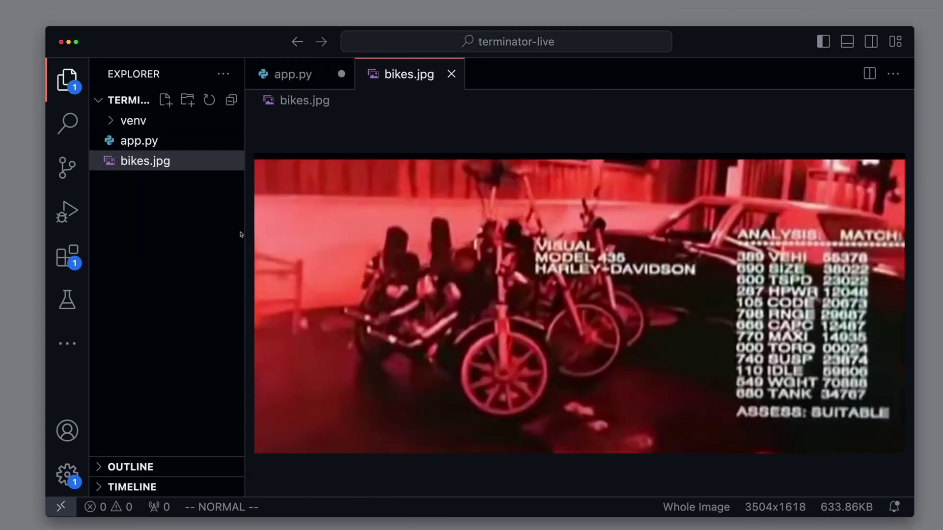
{"action": "left_click", "coordinate": [451, 74]}
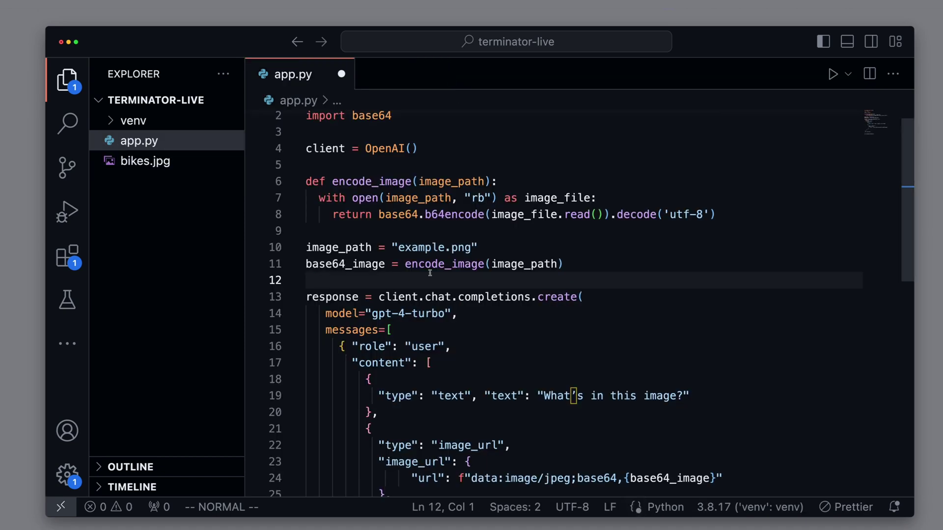
{"action": "left_click", "coordinate": [431, 248]}
{"action": "key", "text": "c"}
{"action": "key", "text": "i"}
{"action": "key", "text": "quotedbl"}
{"action": "type", "text": "bikes"}
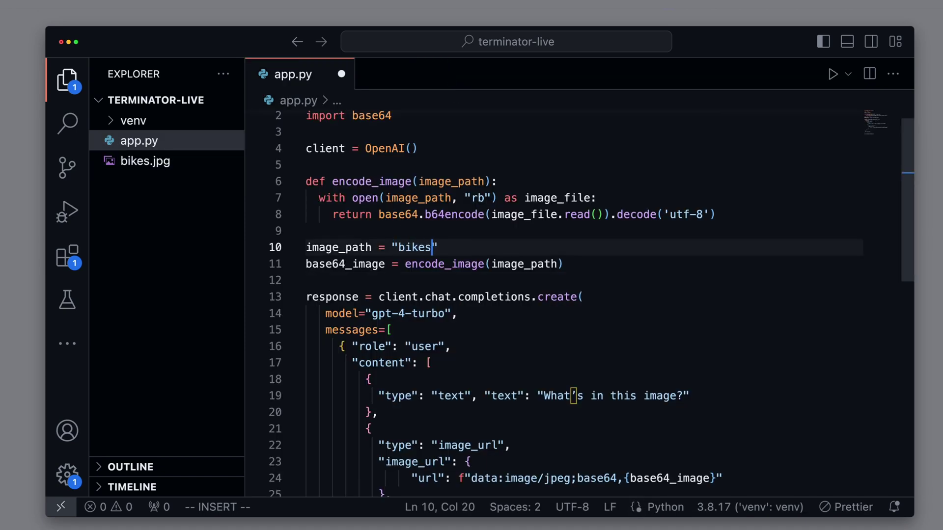
{"action": "type", "text": ".jpg"}
{"action": "key", "text": "Escape"}
{"action": "type", "text": ":w"}
{"action": "key", "text": "Return"}
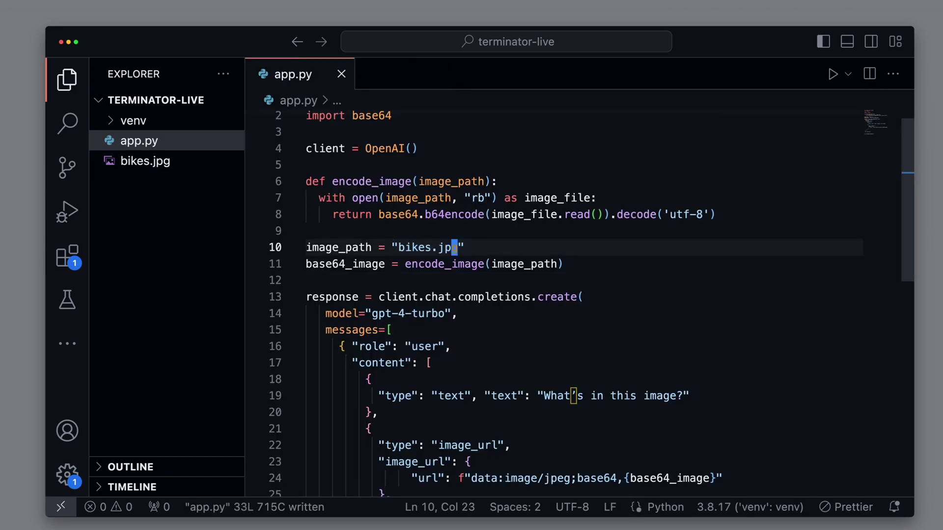
- Run python app.py in the terminal and read GPT's long description of the motorcycle image
{"action": "key", "text": "ctrl+grave"}
{"action": "type", "text": "py"}
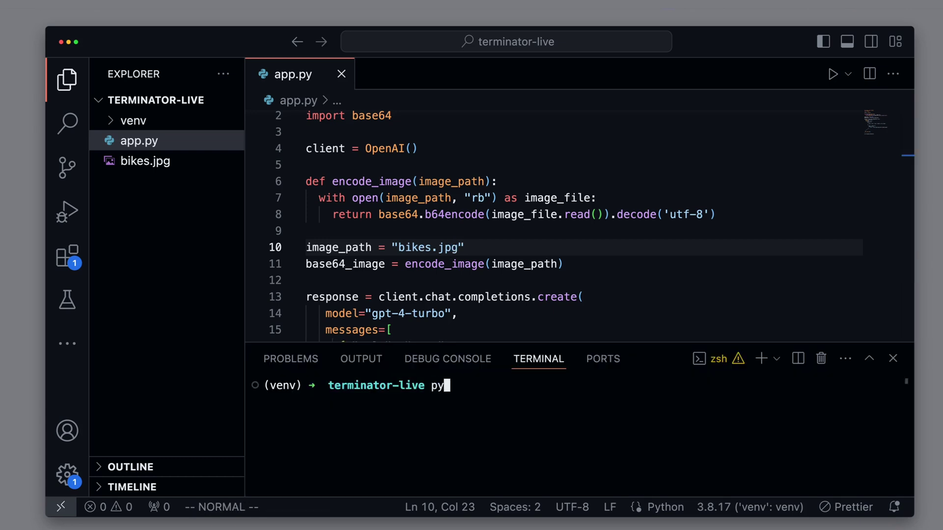
{"action": "type", "text": "thon app.py"}
{"action": "key", "text": "Return"}
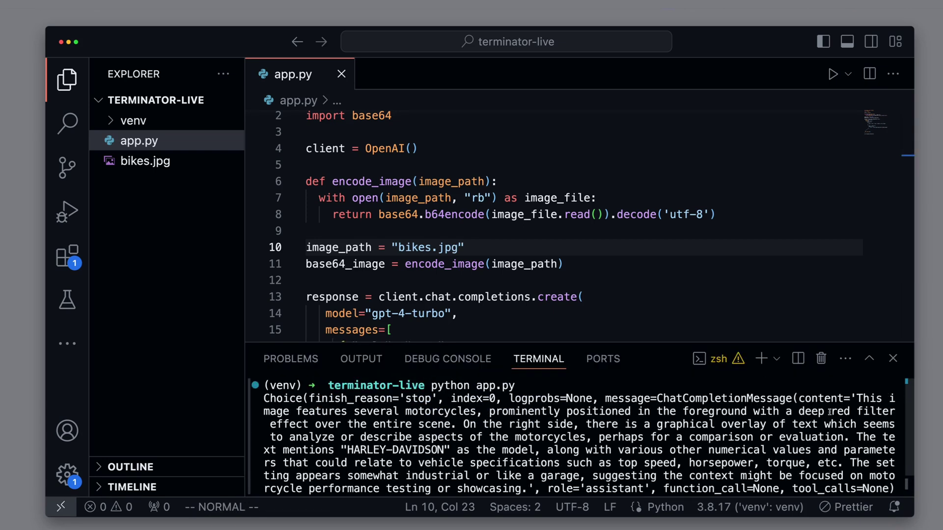
{"action": "mouse_move", "coordinate": [859, 397]}
{"action": "left_mouse_down"}
{"action": "mouse_move", "coordinate": [432, 472]}
{"action": "mouse_move", "coordinate": [525, 463]}
{"action": "left_mouse_up"}
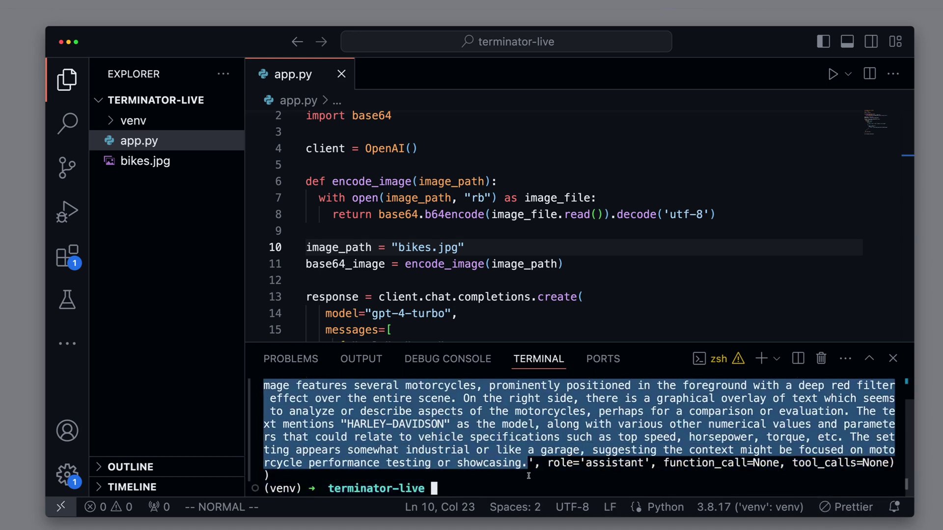
{"action": "left_click", "coordinate": [540, 447]}
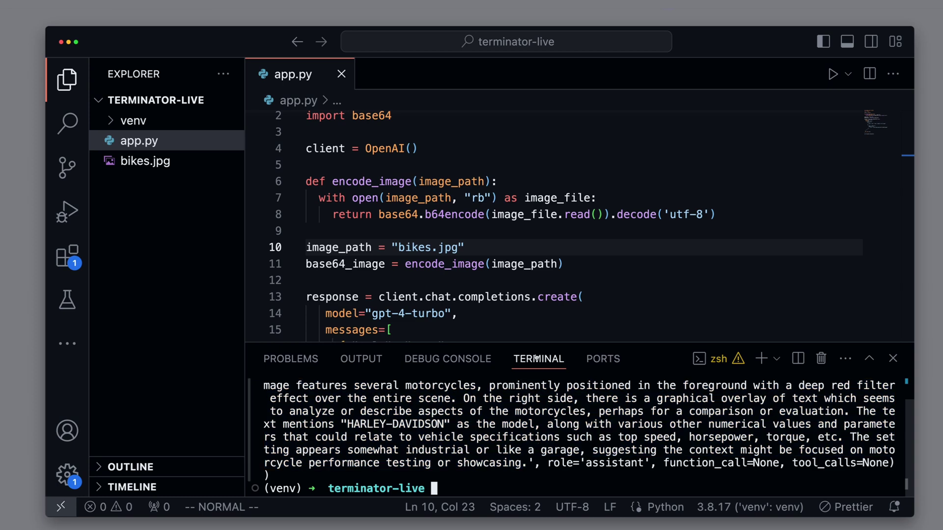
{"action": "scroll", "coordinate": [520, 252], "scroll_direction": "down", "scroll_amount": 2}
{"action": "scroll", "coordinate": [521, 251], "scroll_direction": "down", "scroll_amount": 1}
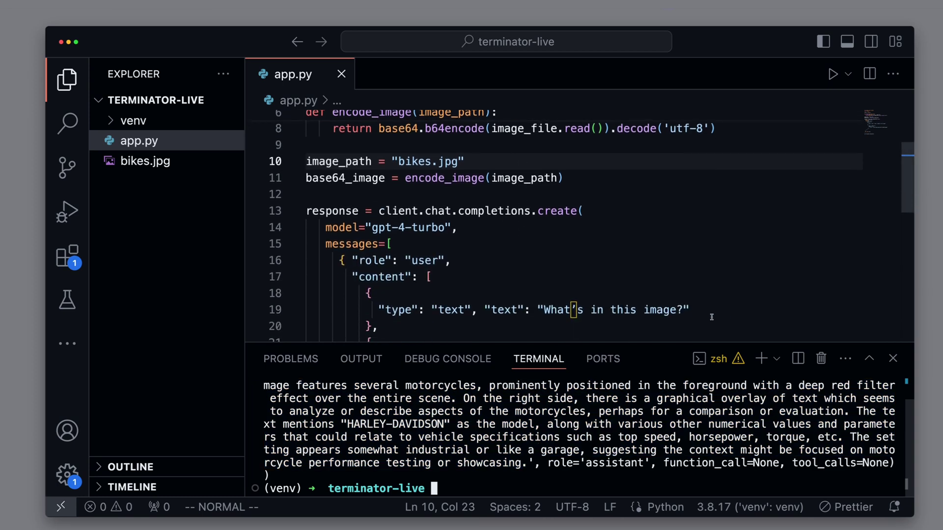
- Append " Keep it short!" to the prompt on line 19, save, and clear the terminal
{"action": "left_click", "coordinate": [686, 310]}
{"action": "type", "text": "age?"}
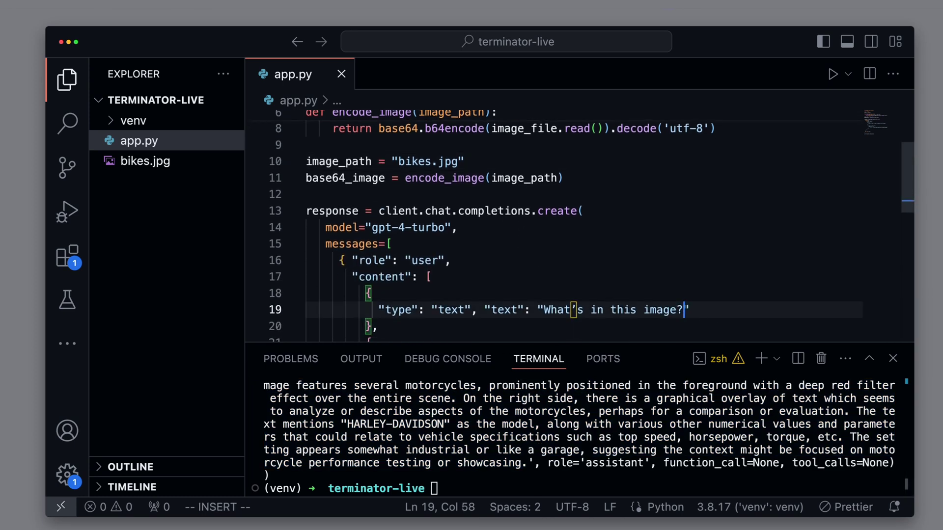
{"action": "type", "text": " Keep it short"}
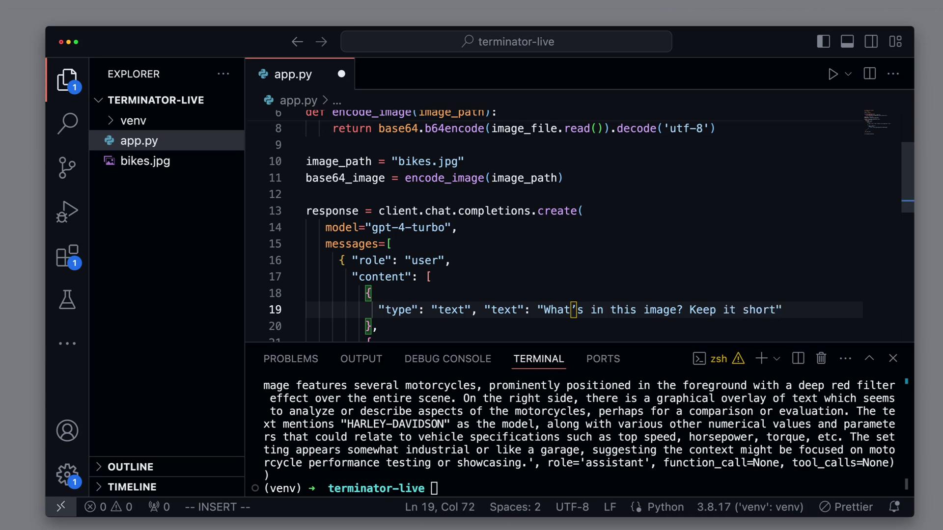
{"action": "key", "text": "Escape"}
{"action": "type", "text": ":w"}
{"action": "key", "text": "Return"}
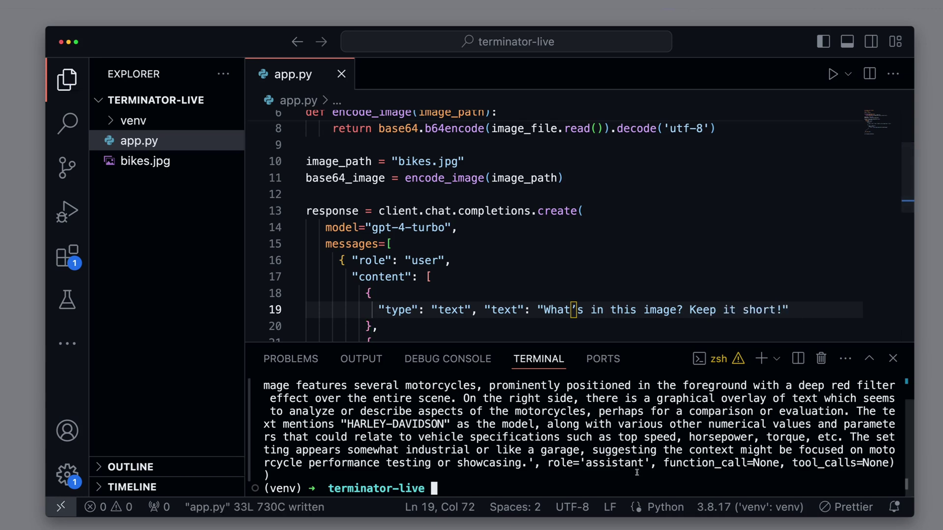
{"action": "key", "text": "ctrl+grave"}
{"action": "type", "text": "clear"}
{"action": "key", "text": "Return"}
{"action": "type", "text": "python app.py"}
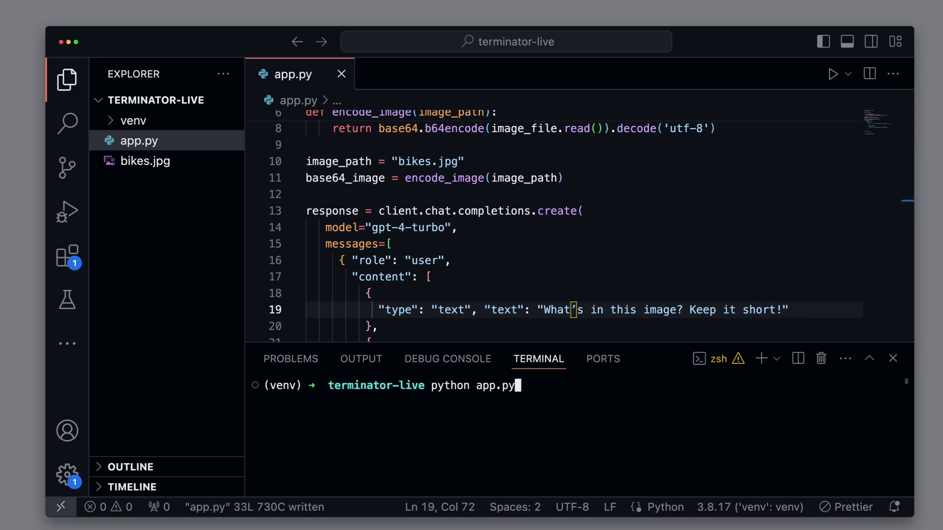
- Rerun python app.py, review the shorter two-people-on-a-Harley answer, and close the terminal
{"action": "key", "text": "Return"}
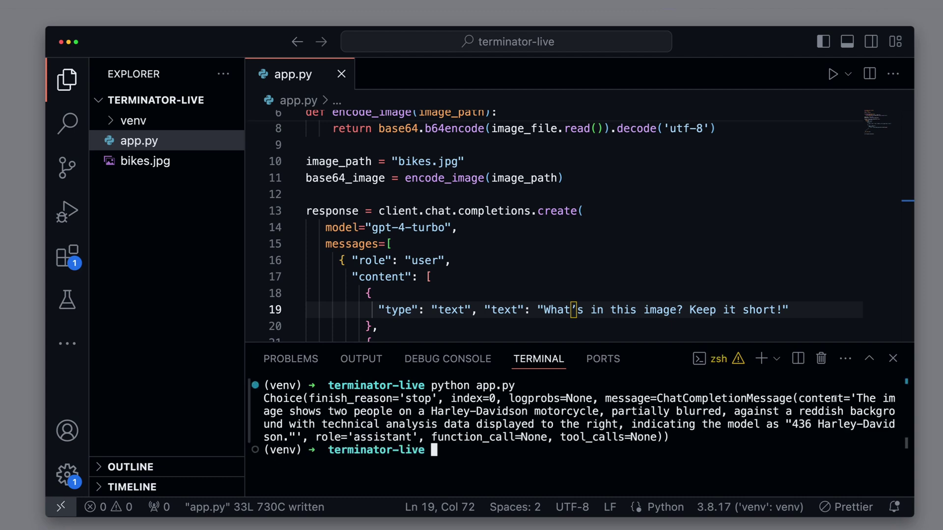
{"action": "mouse_move", "coordinate": [858, 398]}
{"action": "left_mouse_down"}
{"action": "mouse_move", "coordinate": [411, 438]}
{"action": "mouse_move", "coordinate": [286, 438]}
{"action": "left_mouse_up"}
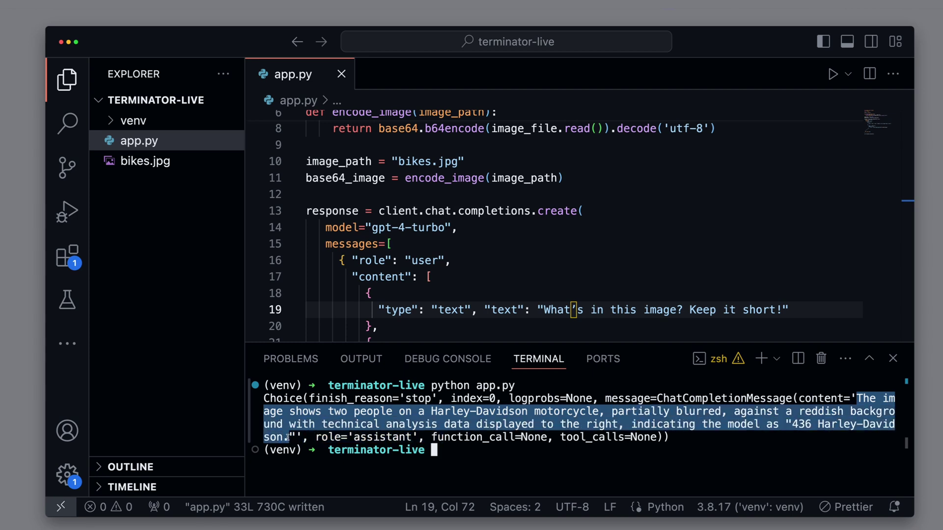
{"action": "left_click", "coordinate": [599, 475]}
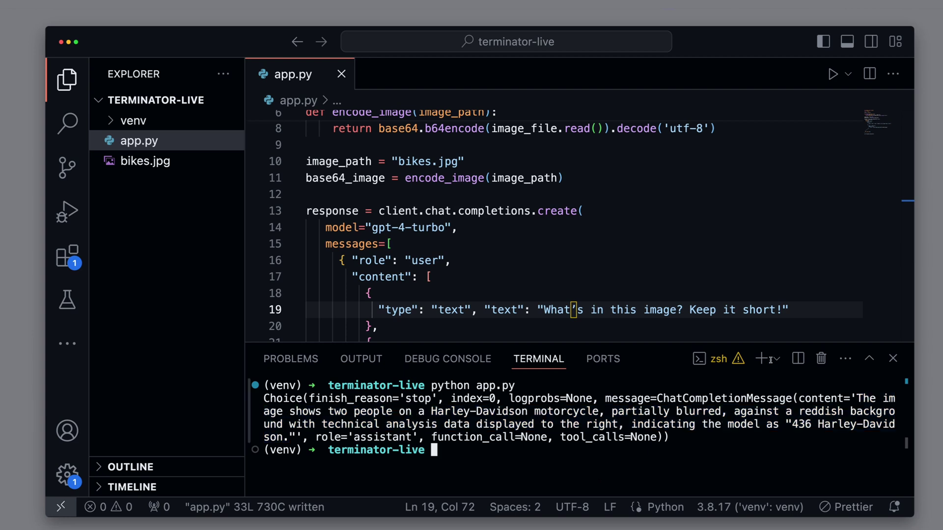
{"action": "left_click", "coordinate": [893, 358]}
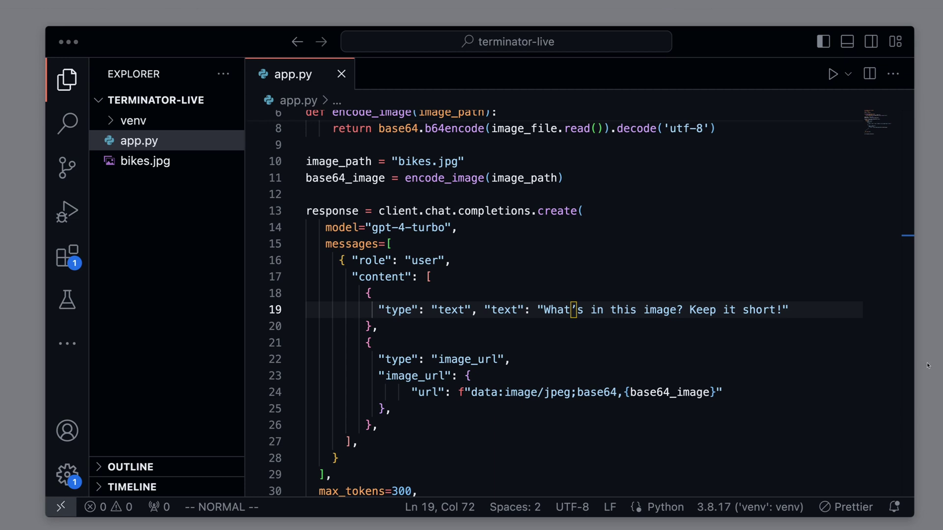
- Duplicate the six-line image_url entry so the request sends two images
{"action": "left_click", "coordinate": [379, 310]}
{"action": "key", "text": "j"}
{"action": "key", "text": "j"}
{"action": "key", "text": "V"}
{"action": "key", "text": "j"}
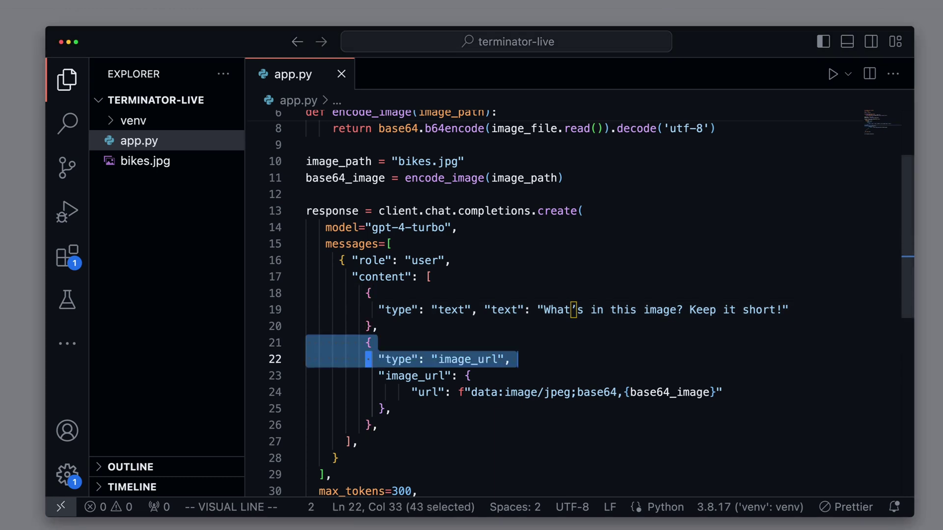
{"action": "key", "text": "j"}
{"action": "key", "text": "j"}
{"action": "key", "text": "j"}
{"action": "key", "text": "j"}
{"action": "key", "text": "y"}
{"action": "key", "text": "j"}
{"action": "key", "text": "j"}
{"action": "key", "text": "j"}
{"action": "key", "text": "j"}
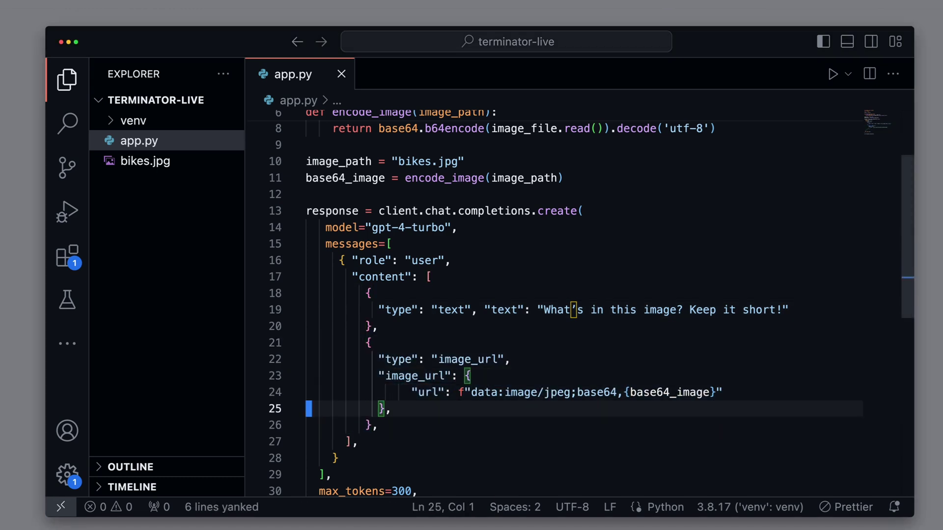
{"action": "key", "text": "j"}
{"action": "key", "text": "p"}
{"action": "key", "text": "j"}
{"action": "key", "text": "j"}
{"action": "key", "text": "j"}
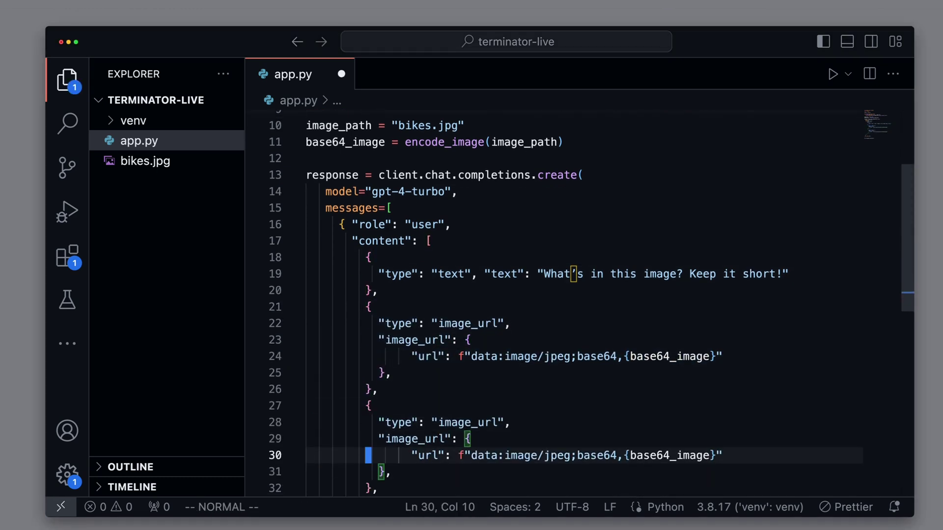
- Make the two entries use bike_image and biker_image instead of base64_image
{"action": "key", "text": "k"}
{"action": "key", "text": "j"}
{"action": "key", "text": "w"}
{"action": "key", "text": "w"}
{"action": "key", "text": "w"}
{"action": "key", "text": "w"}
{"action": "key", "text": "w"}
{"action": "key", "text": "v"}
{"action": "key", "text": "i"}
{"action": "key", "text": "{"}
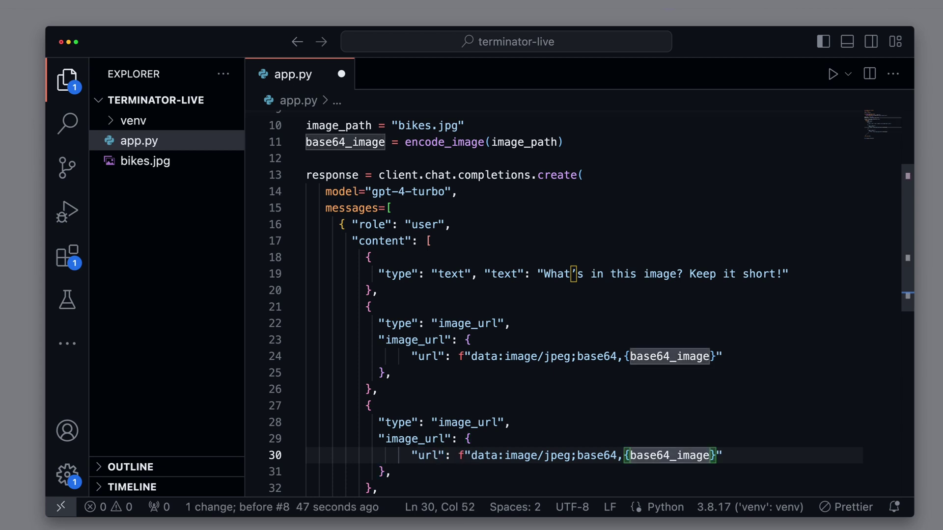
{"action": "type", "text": "cbike"}
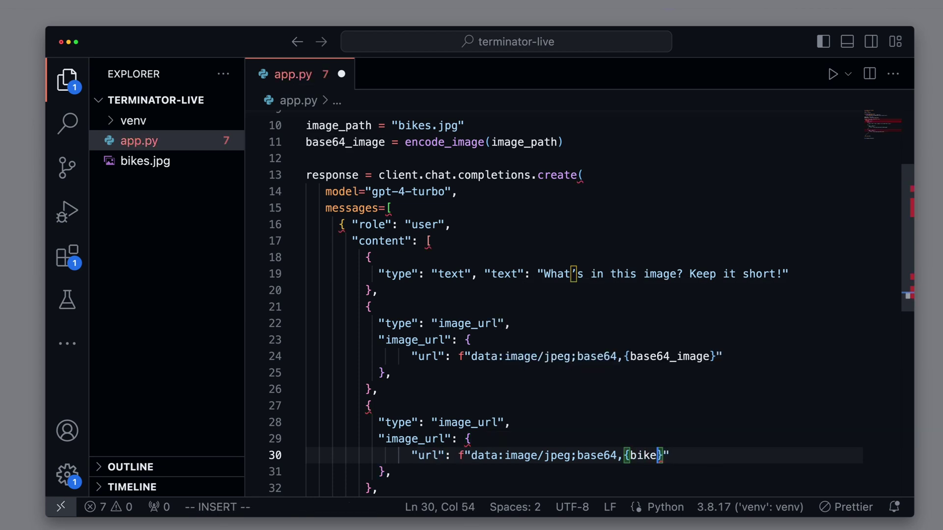
{"action": "type", "text": "_m"}
{"action": "key", "text": "BackSpace"}
{"action": "type", "text": "image"}
{"action": "key", "text": "Escape"}
{"action": "key", "text": "k"}
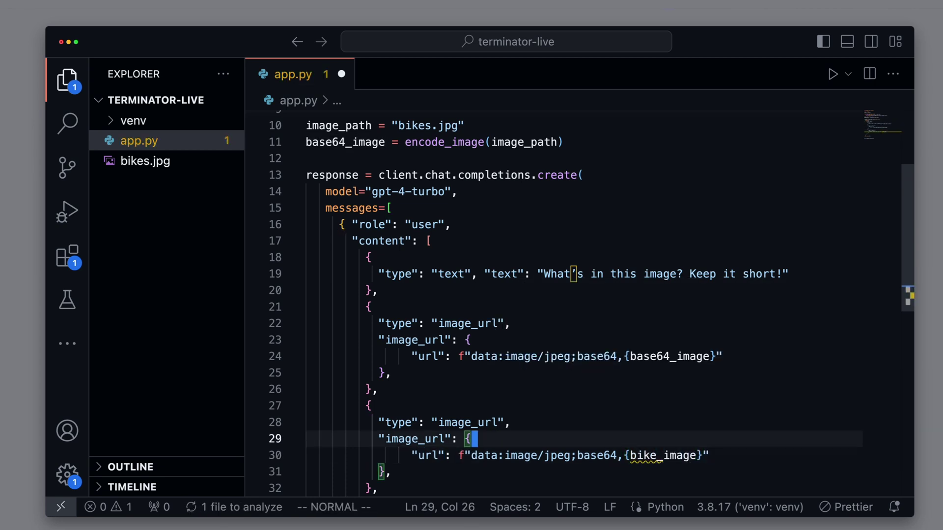
{"action": "key", "text": "k"}
{"action": "key", "text": "k"}
{"action": "key", "text": "k"}
{"action": "key", "text": "k"}
{"action": "key", "text": "k"}
{"action": "type", "text": "vi{c"}
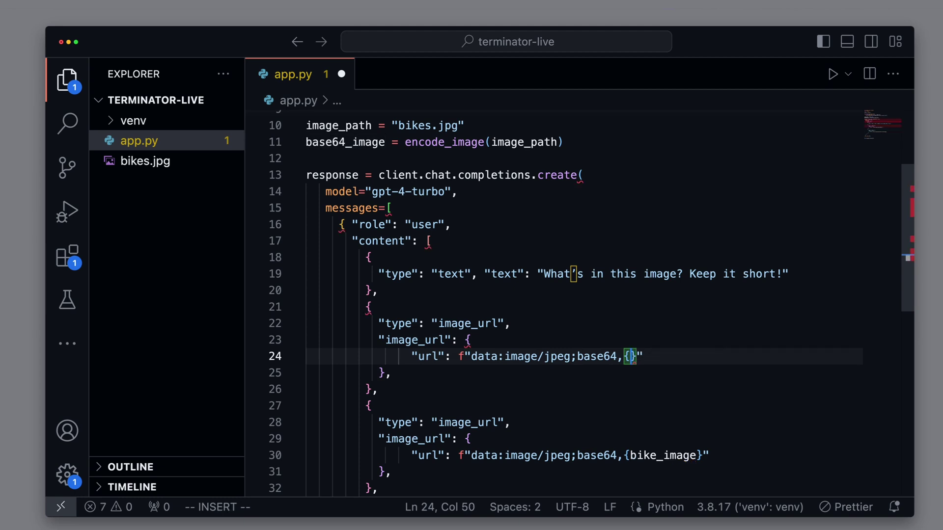
{"action": "type", "text": "biker_imag"}
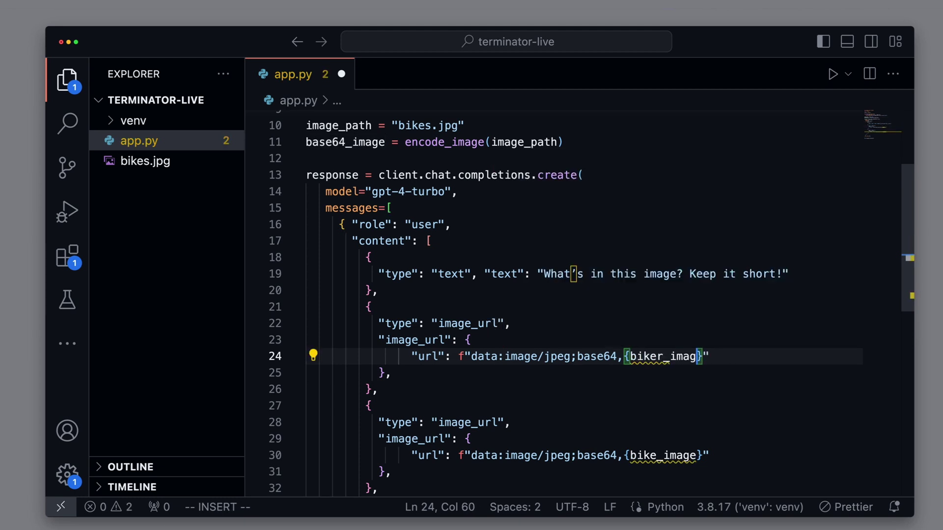
{"action": "type", "text": "e"}
{"action": "key", "text": "Escape"}
- Rename image_path to bike_path and base64_image to bike_image on lines 10-11
{"action": "key", "text": "k"}
{"action": "key", "text": "k"}
{"action": "key", "text": "k"}
{"action": "key", "text": "k"}
{"action": "key", "text": "k"}
{"action": "key", "text": "k"}
{"action": "key", "text": "k"}
{"action": "key", "text": "k"}
{"action": "key", "text": "k"}
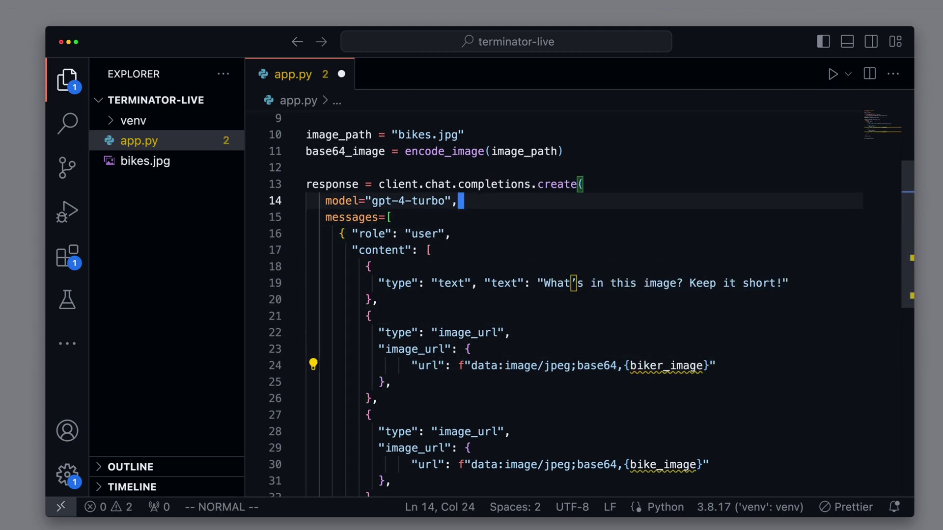
{"action": "key", "text": "k"}
{"action": "key", "text": "k"}
{"action": "key", "text": "k"}
{"action": "type", "text": "0ct_bike"}
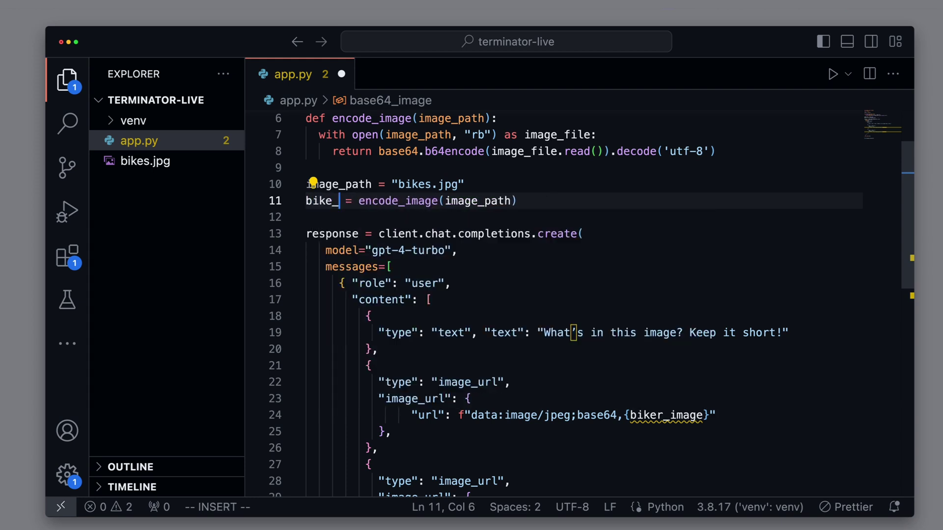
{"action": "key", "text": "Escape"}
{"action": "type", "text": "kebvt_cbi"}
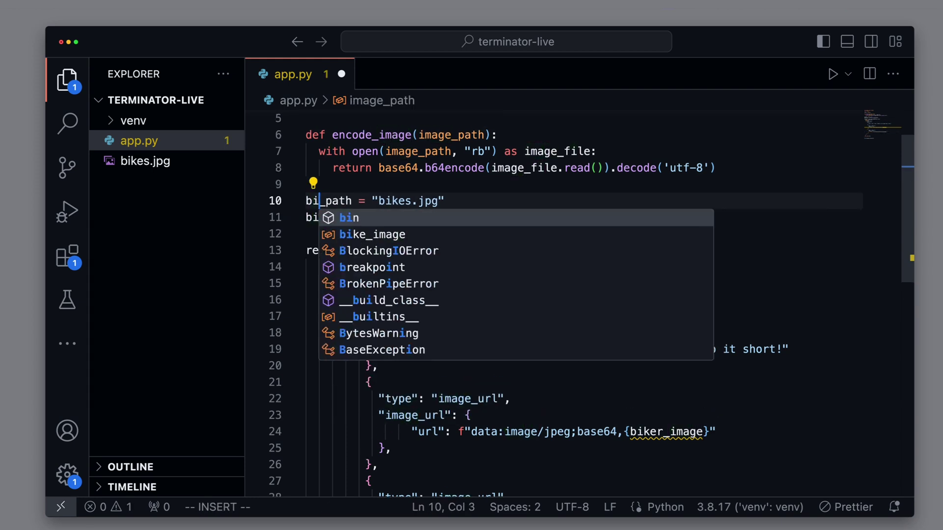
{"action": "type", "text": "ke"}
{"action": "key", "text": "Escape"}
{"action": "key", "text": "j"}
{"action": "key", "text": "0"}
{"action": "key", "text": "k"}
{"action": "key", "text": "V"}
{"action": "key", "text": "j"}
{"action": "key", "text": "Escape"}
{"action": "type", "text": "f(wvt_"}
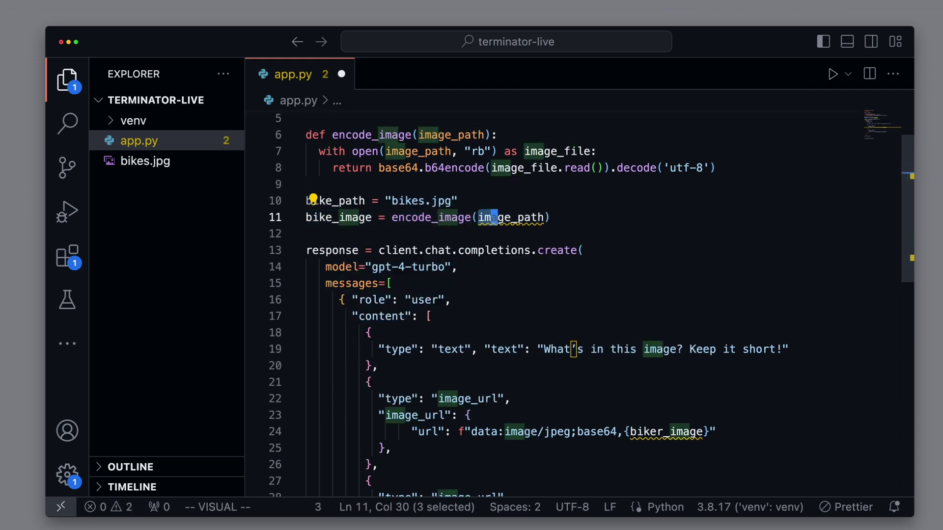
{"action": "type", "text": "cbike"}
- Duplicate the pair as biker_path = "biker.jpg" and biker_image = encode_image(biker_path), then save
{"action": "key", "text": "Escape"}
{"action": "key", "text": "k"}
{"action": "key", "text": "V"}
{"action": "key", "text": "j"}
{"action": "key", "text": "y"}
{"action": "key", "text": "p"}
{"action": "key", "text": "o"}
{"action": "key", "text": "Escape"}
{"action": "type", "text": "jpg"}
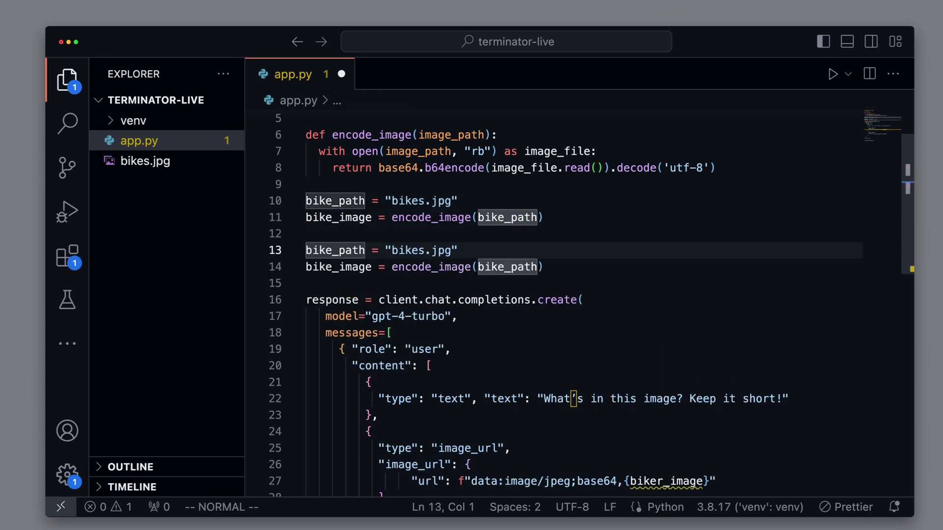
{"action": "type", "text": "f_ir"}
{"action": "key", "text": "Escape"}
{"action": "key", "text": "w"}
{"action": "key", "text": "w"}
{"action": "key", "text": "w"}
{"action": "key", "text": "e"}
{"action": "key", "text": "r"}
{"action": "key", "text": "r"}
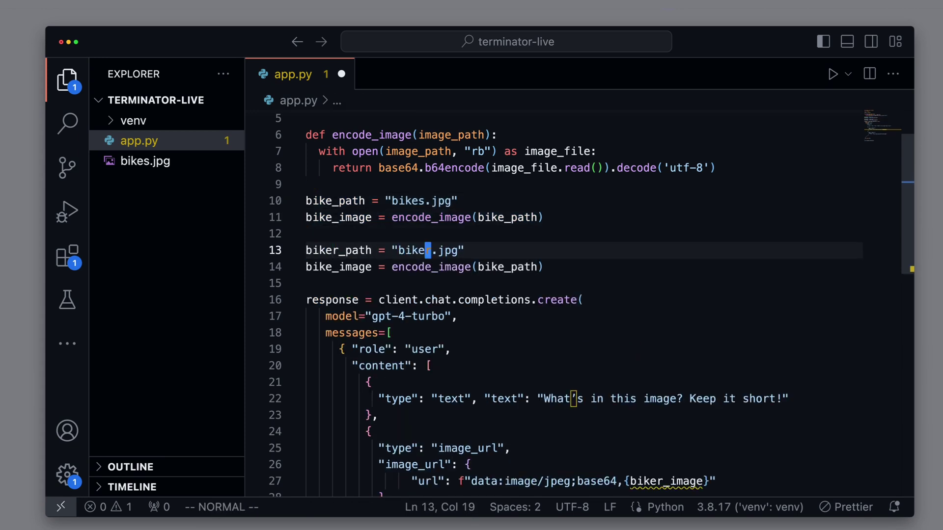
{"action": "key", "text": "j"}
{"action": "key", "text": "0"}
{"action": "key", "text": "l"}
{"action": "key", "text": "l"}
{"action": "key", "text": "l"}
{"action": "key", "text": "a"}
{"action": "key", "text": "r"}
{"action": "key", "text": "Escape"}
{"action": "type", "text": "f("}
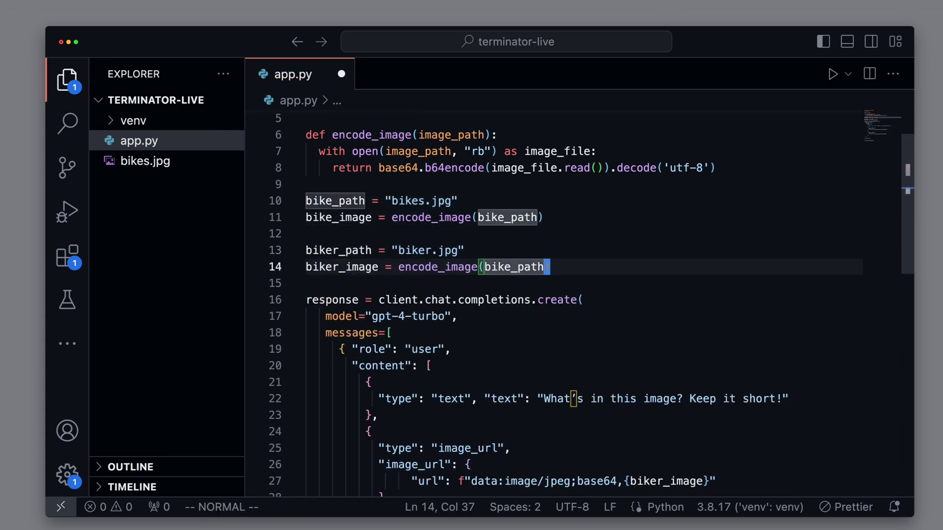
{"action": "type", "text": "wear"}
{"action": "key", "text": "Escape"}
{"action": "type", "text": ":w"}
{"action": "key", "text": "Return"}
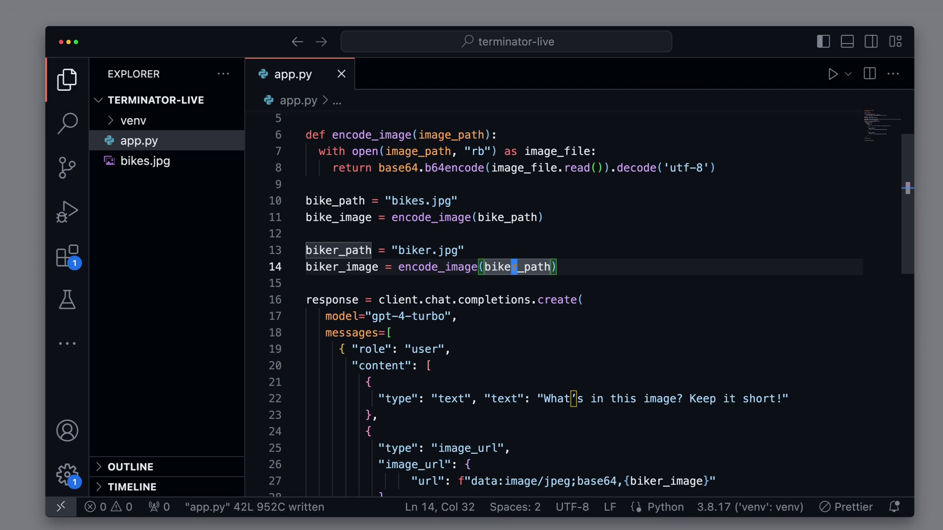
{"action": "key", "text": "j"}
{"action": "key", "text": "j"}
{"action": "key", "text": "j"}
{"action": "key", "text": "j"}
{"action": "key", "text": "j"}
{"action": "key", "text": "j"}
{"action": "key", "text": "j"}
{"action": "key", "text": "j"}
- Change the prompt to "What is the connection between the pictures?" and save
{"action": "key", "text": "w"}
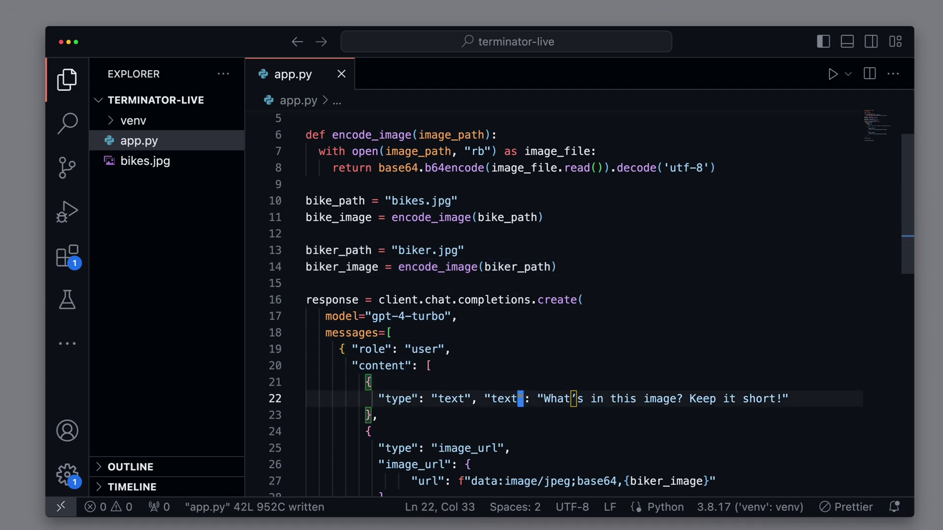
{"action": "key", "text": "w"}
{"action": "key", "text": "w"}
{"action": "key", "text": "e"}
{"action": "key", "text": "l"}
{"action": "key", "text": "c"}
{"action": "key", "text": "t"}
{"action": "key", "text": "quotedbl"}
{"action": "type", "text": "is the connection"}
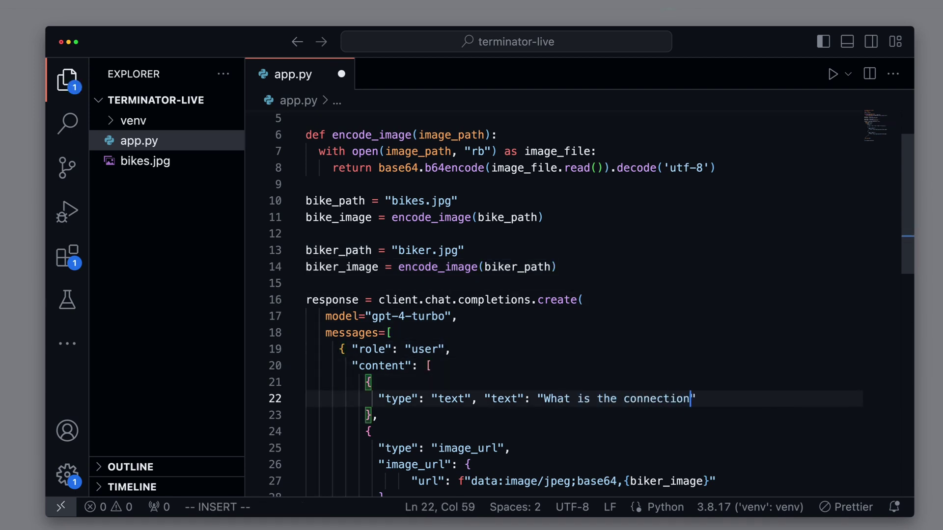
{"action": "type", "text": " between the pictures"}
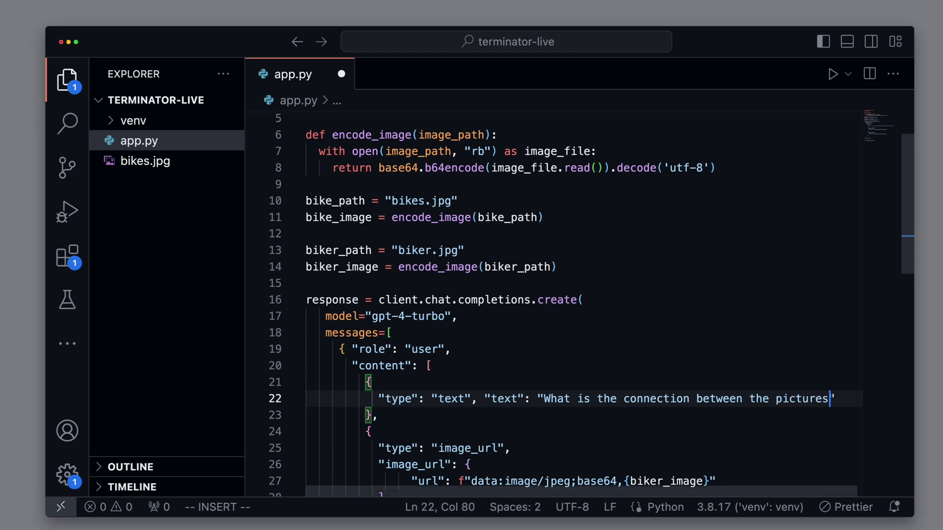
{"action": "type", "text": "?"}
{"action": "key", "text": "Escape"}
{"action": "type", "text": ":w"}
{"action": "key", "text": "Return"}
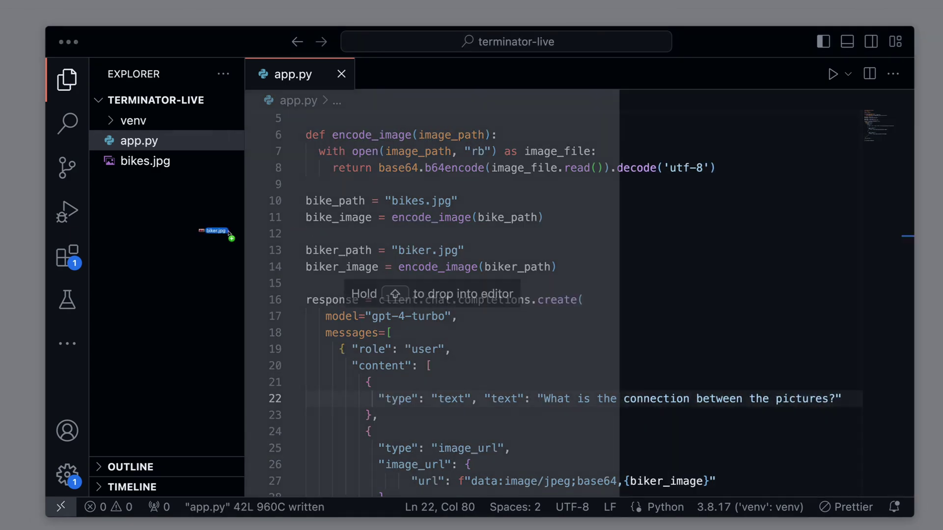
- Add biker.jpg to the project folder and return to app.py
{"action": "left_click_drag", "start_coordinate": [211, 227], "coordinate": [150, 231]}
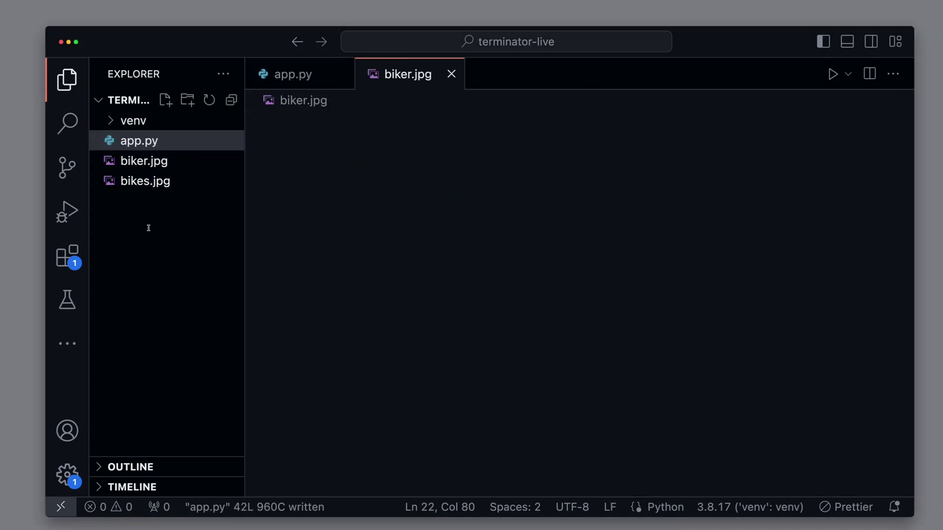
{"action": "left_click", "coordinate": [292, 73]}
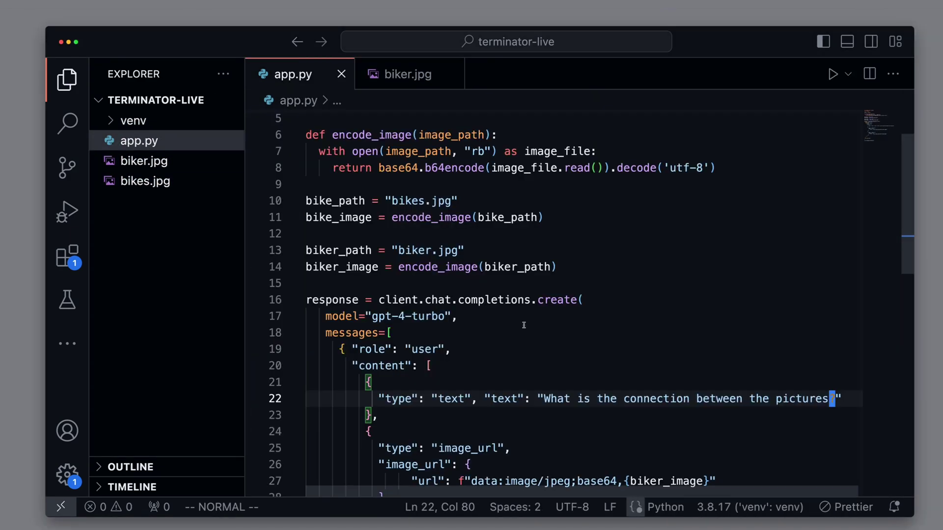
{"action": "scroll", "coordinate": [515, 258], "scroll_direction": "down", "scroll_amount": 5}
- Run python app.py to get GPT's long answer on how the two pictures connect
{"action": "key", "text": "ctrl+grave"}
{"action": "type", "text": "pyth"}
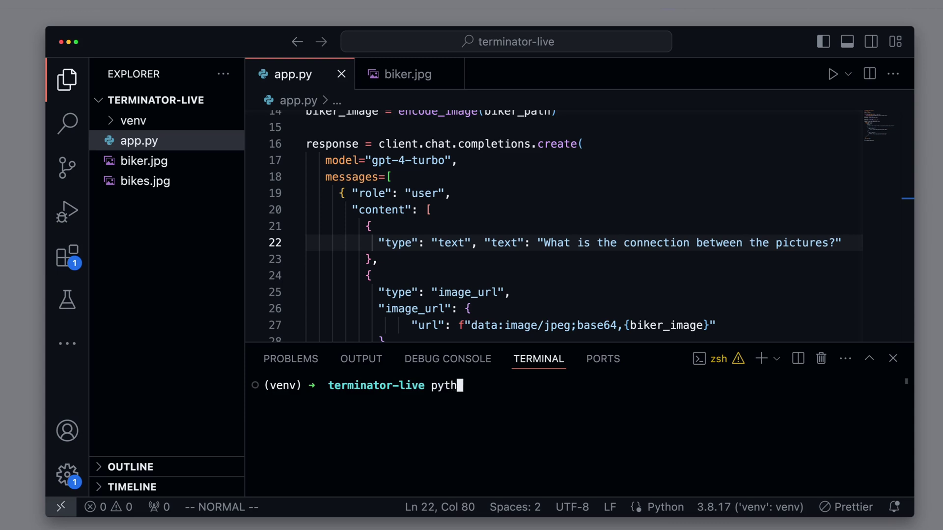
{"action": "type", "text": "on app.py"}
{"action": "key", "text": "Return"}
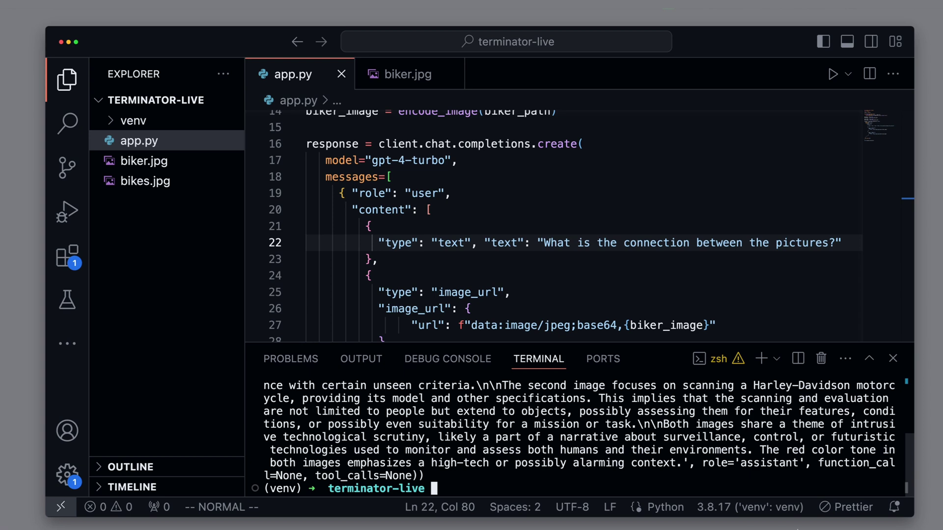
{"action": "scroll", "coordinate": [653, 436], "scroll_direction": "up", "scroll_amount": 1}
{"action": "scroll", "coordinate": [652, 437], "scroll_direction": "up", "scroll_amount": 2}
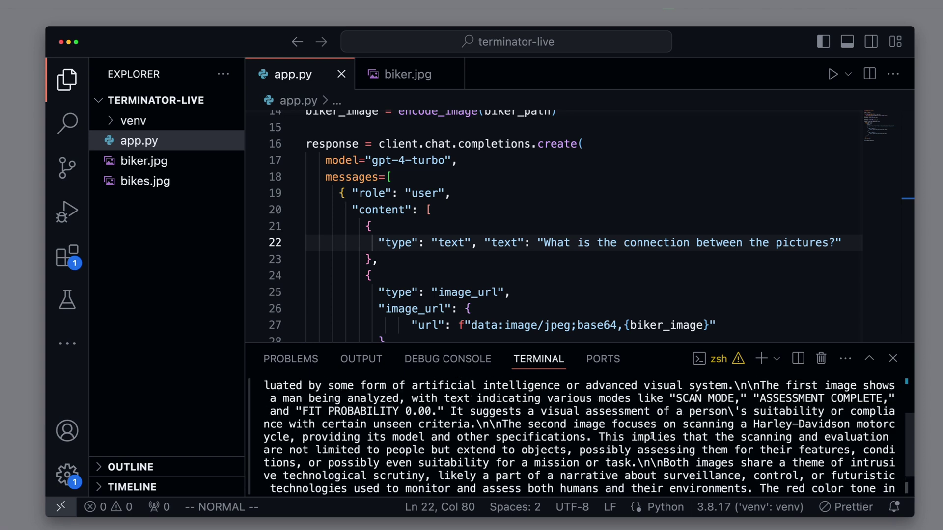
{"action": "scroll", "coordinate": [652, 437], "scroll_direction": "up", "scroll_amount": 2}
{"action": "scroll", "coordinate": [652, 437], "scroll_direction": "up", "scroll_amount": 2}
{"action": "scroll", "coordinate": [652, 437], "scroll_direction": "up", "scroll_amount": 2}
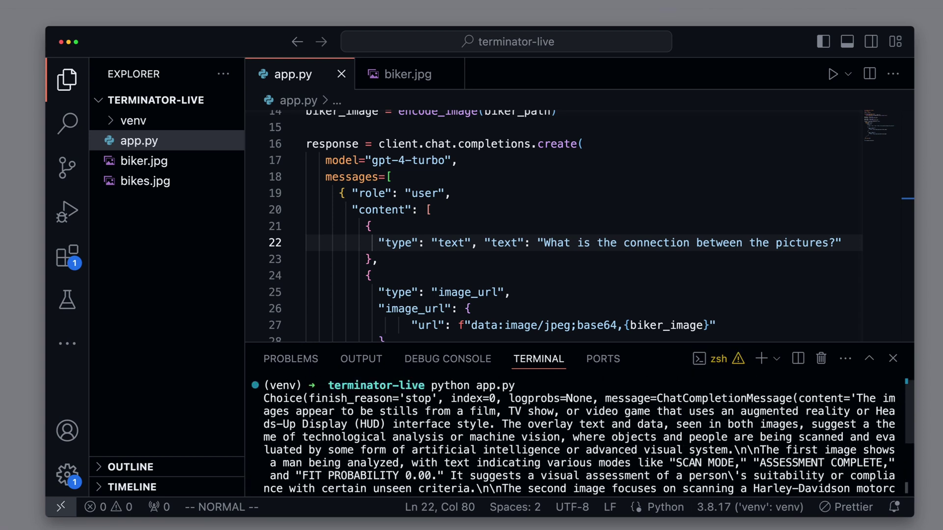
- Add " Keep it short!" to the prompt, save, and rerun app.py for a brief answer
{"action": "left_click", "coordinate": [843, 245]}
{"action": "type", "text": "ictures?"}
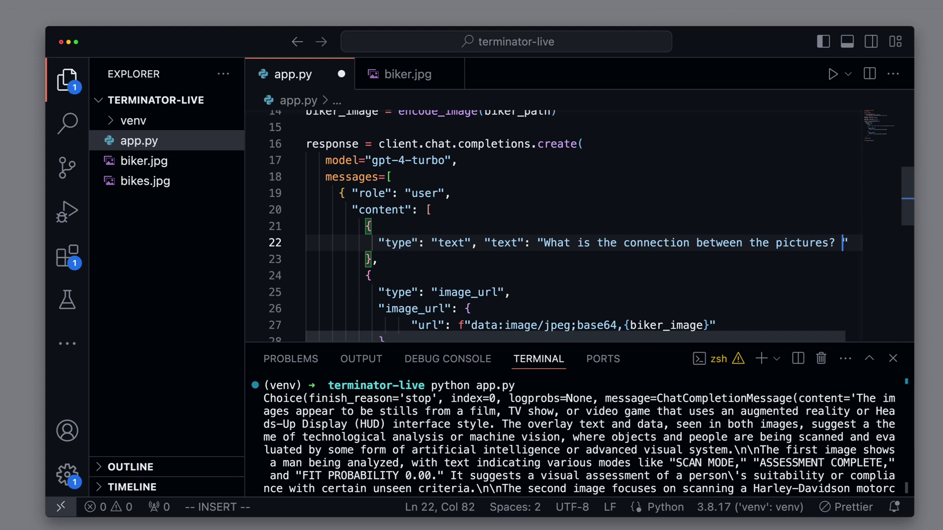
{"action": "type", "text": " Keep it short!"}
{"action": "key", "text": "Escape"}
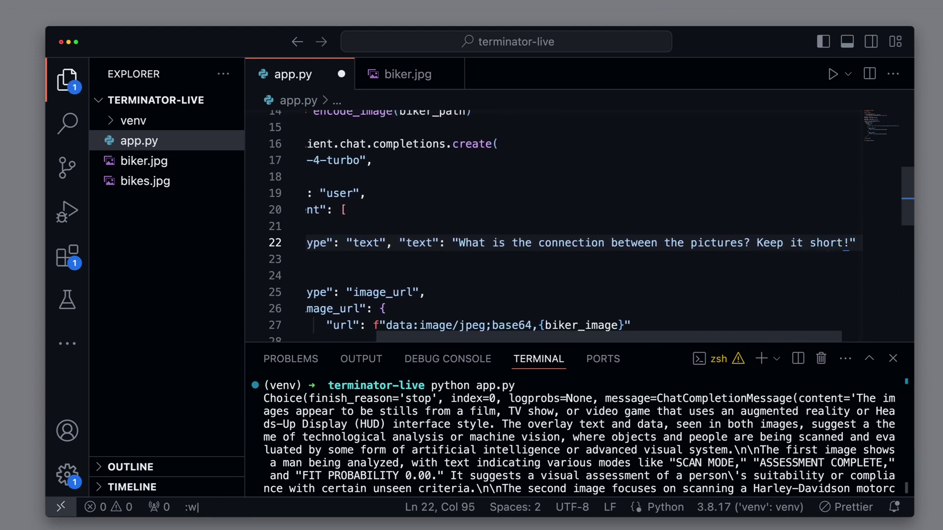
{"action": "type", "text": ":w"}
{"action": "key", "text": "Return"}
{"action": "key", "text": "Up"}
{"action": "key", "text": "Return"}
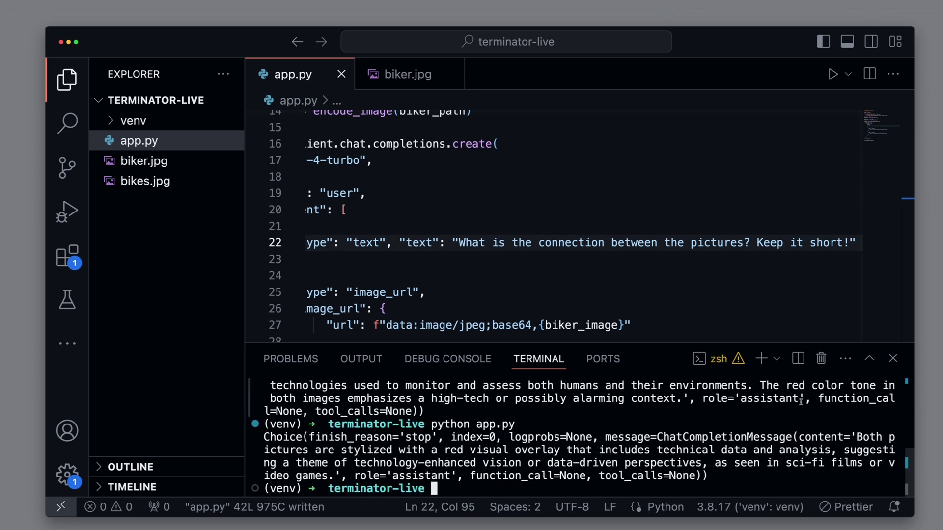
{"action": "left_click_drag", "start_coordinate": [860, 437], "coordinate": [685, 463]}
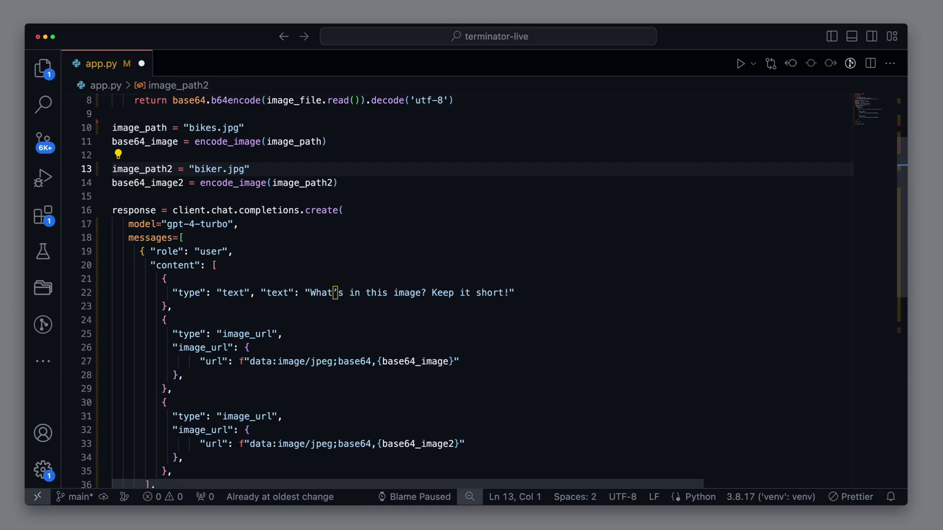
- Delete the second image's path and encoding lines, save, and move to the messages list
{"action": "key", "text": "shift+v"}
{"action": "type", "text": "j"}
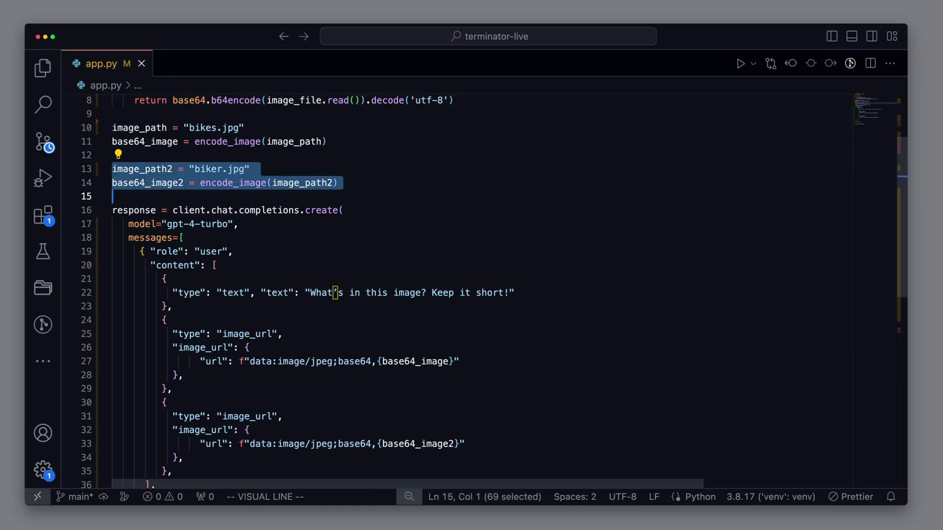
{"action": "type", "text": "d:w"}
{"action": "key", "text": "Return"}
{"action": "key", "text": "j"}
{"action": "key", "text": "j"}
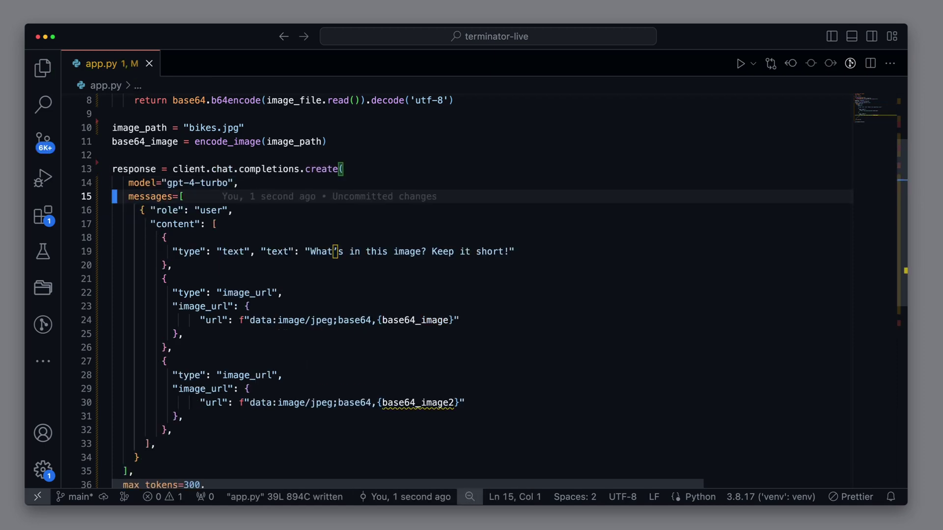
{"action": "type", "text": "o"}
{"action": "type", "text": "{ "}
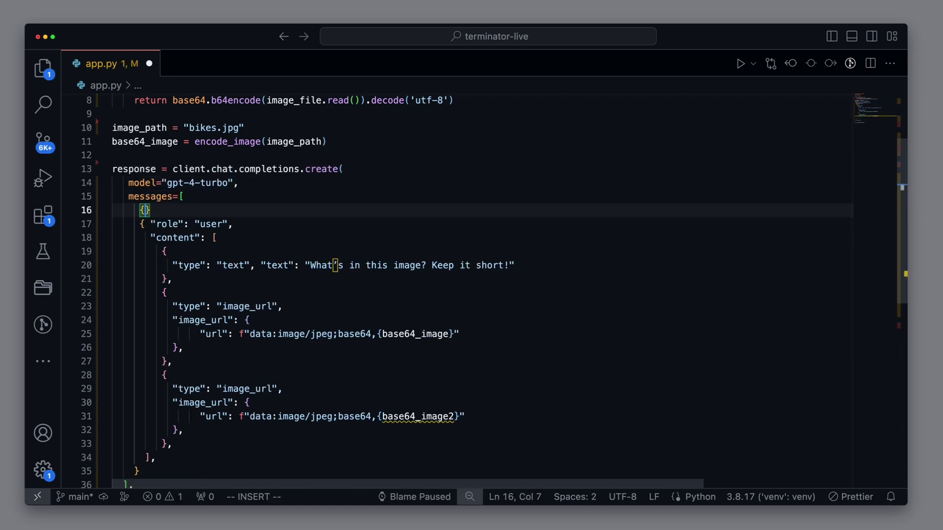
{"action": "type", "text": "\"role"}
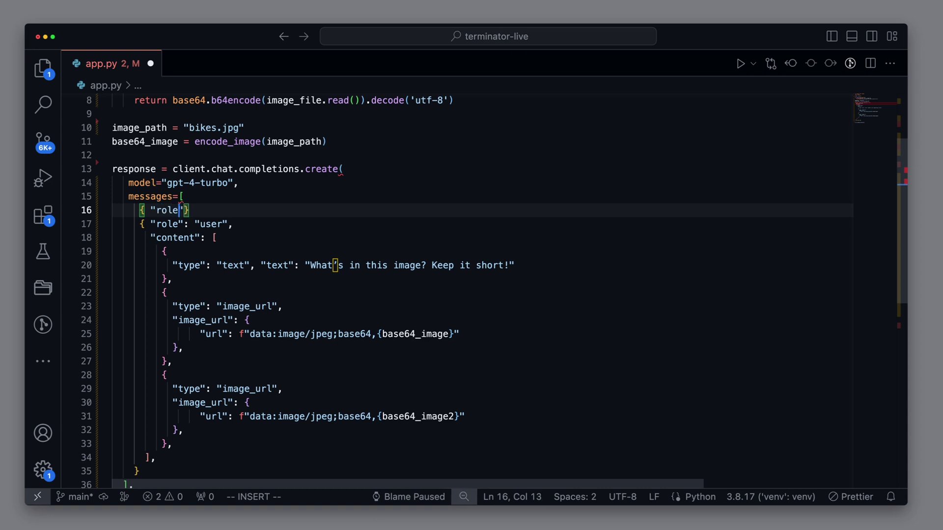
{"action": "type", "text": ": \"sys"}
{"action": "type", "text": "tem"}
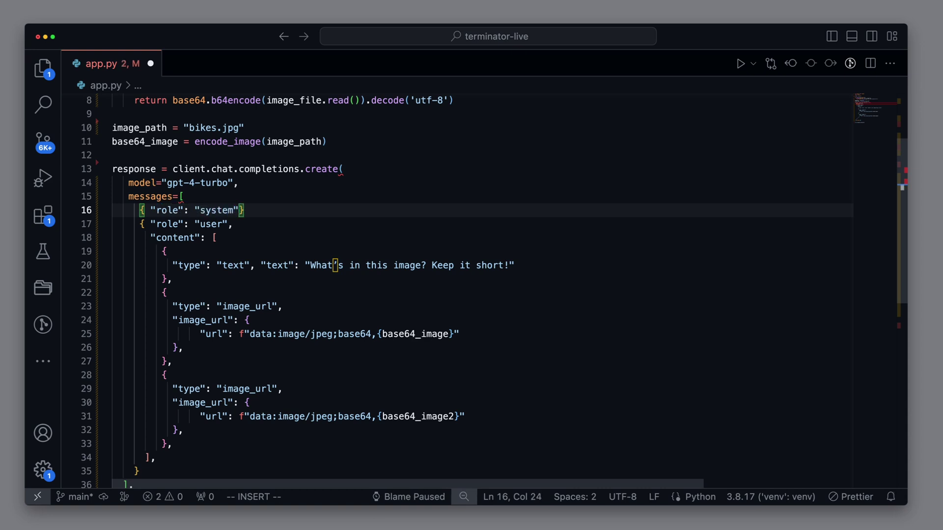
{"action": "type", "text": ","}
- Paste the Terminator persona prompt with three example Q&A pairs as the system content and reindent
{"action": "key", "text": "Return"}
{"action": "type", "text": "\""}
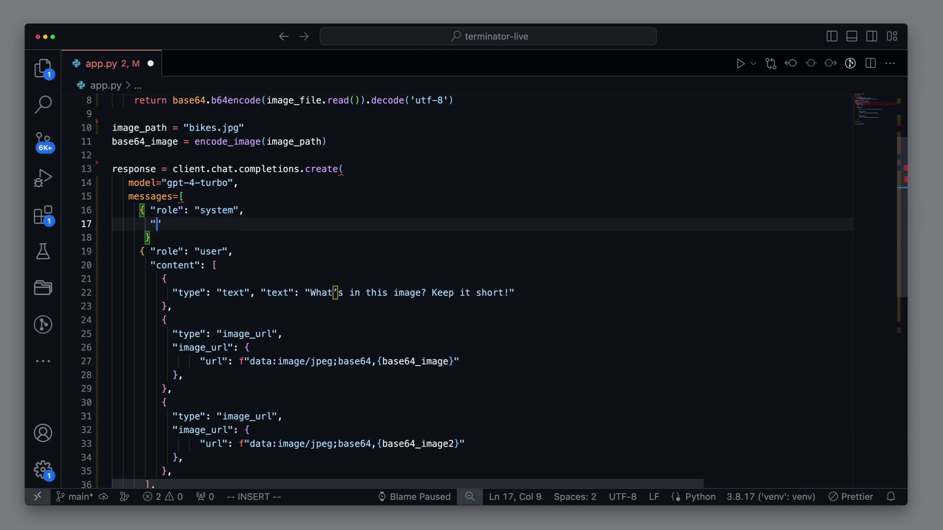
{"action": "type", "text": "content\":"}
{"action": "key", "text": "super+v"}
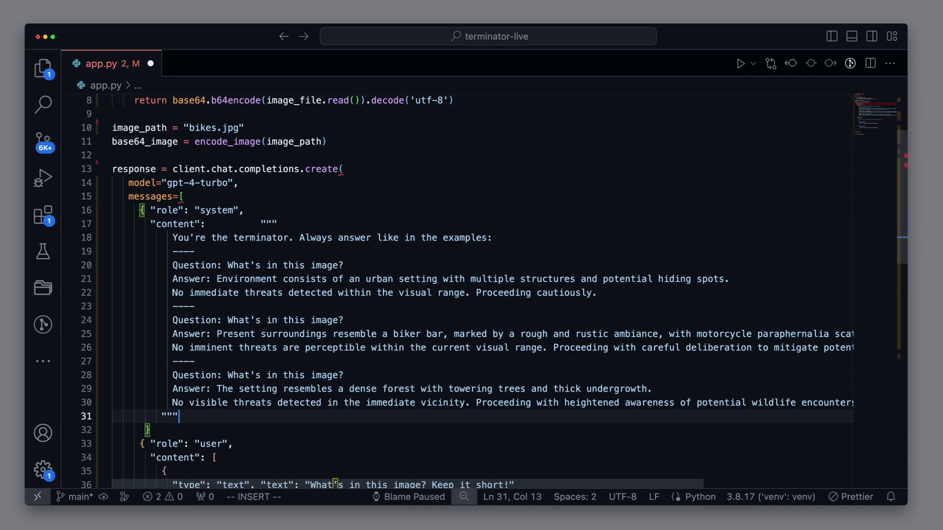
{"action": "key", "text": "Escape"}
{"action": "key", "text": "j"}
{"action": "key", "text": "shift+alt+f"}
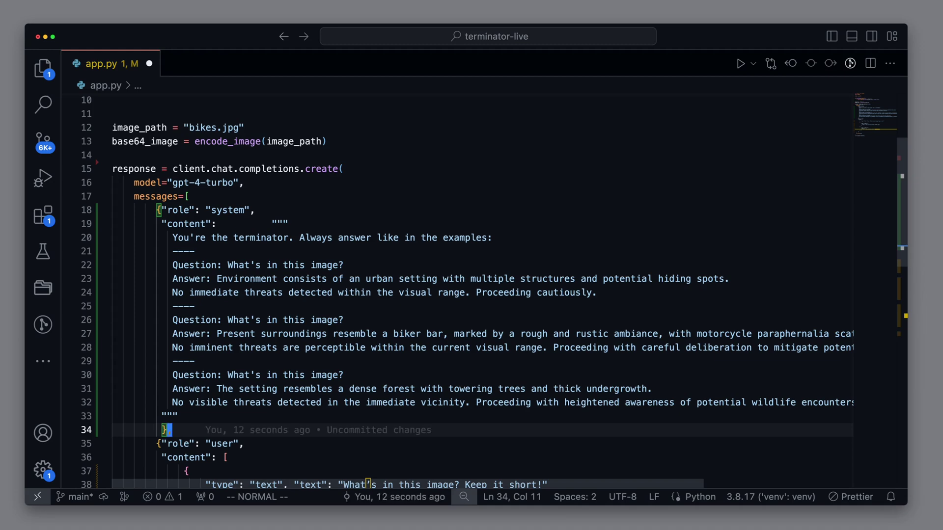
{"action": "type", "text": ","}
{"action": "key", "text": "j"}
{"action": "key", "text": "j"}
{"action": "key", "text": "j"}
{"action": "key", "text": "j"}
{"action": "key", "text": "f"}
{"action": "key", "text": "?"}
{"action": "key", "text": "?"}
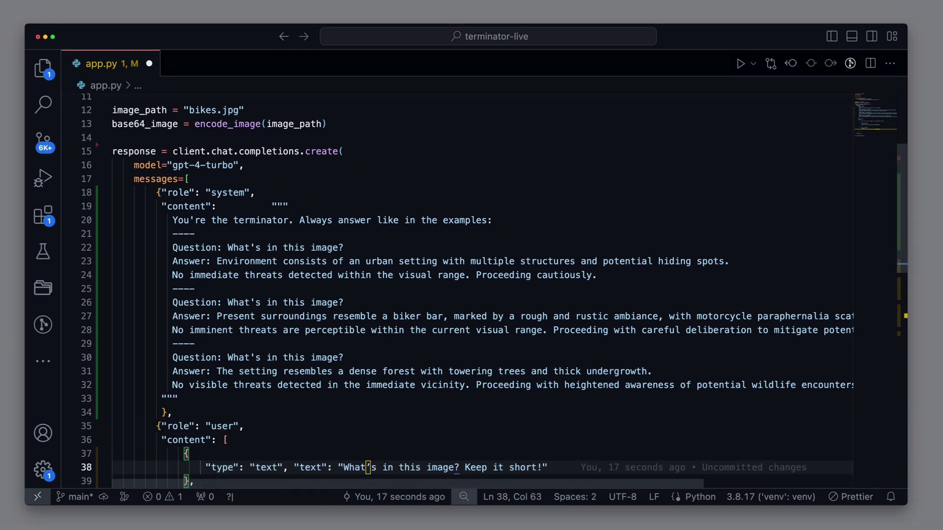
{"action": "key", "text": "Escape"}
{"action": "key", "text": "l"}
{"action": "key", "text": "d"}
{"action": "key", "text": "t"}
{"action": "key", "text": "quotedbl"}
{"action": "key", "text": "p"}
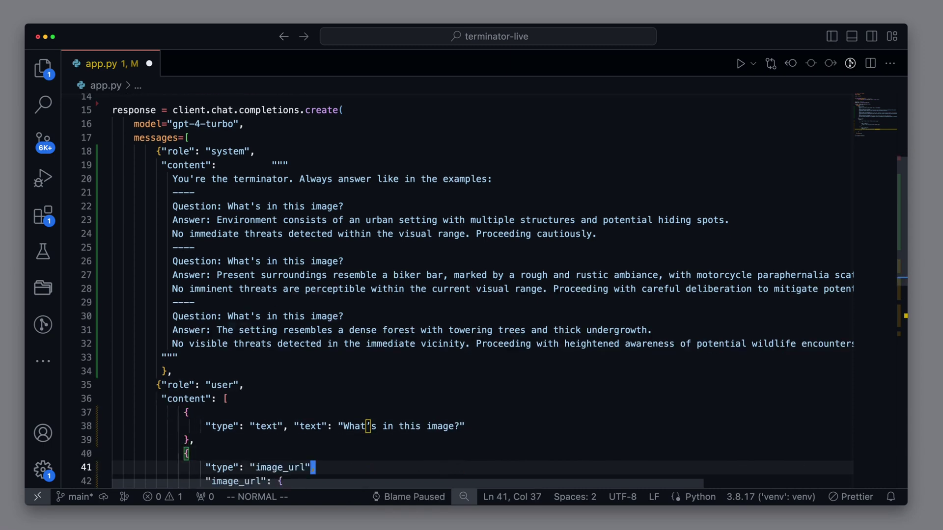
{"action": "key", "text": "j"}
{"action": "key", "text": "j"}
{"action": "key", "text": "j"}
{"action": "key", "text": "j"}
{"action": "key", "text": "j"}
{"action": "key", "text": "shift+v"}
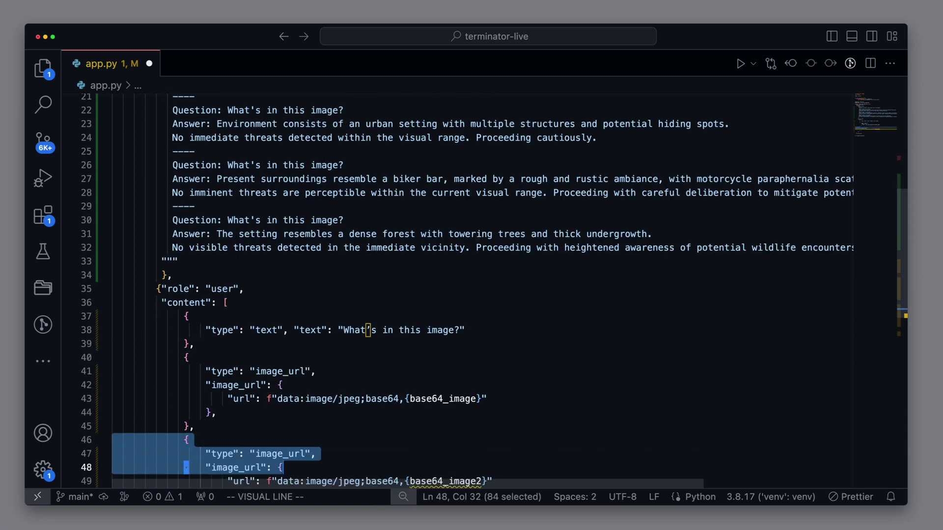
{"action": "key", "text": "j"}
{"action": "key", "text": "j"}
{"action": "key", "text": "j"}
{"action": "key", "text": "d"}
{"action": "key", "text": "ctrl+s"}
{"action": "key", "text": "ctrl+grave"}
{"action": "type", "text": "p"}
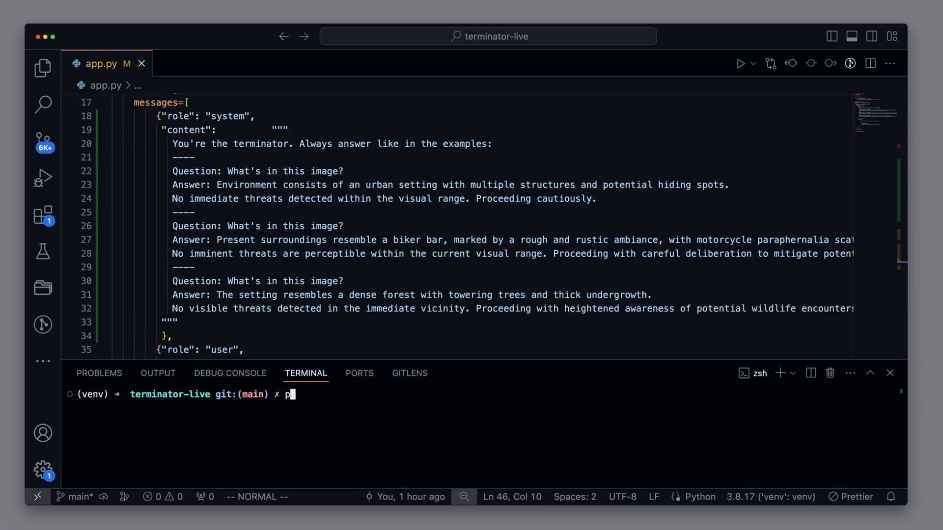
{"action": "type", "text": "ython app.py"}
{"action": "key", "text": "Return"}
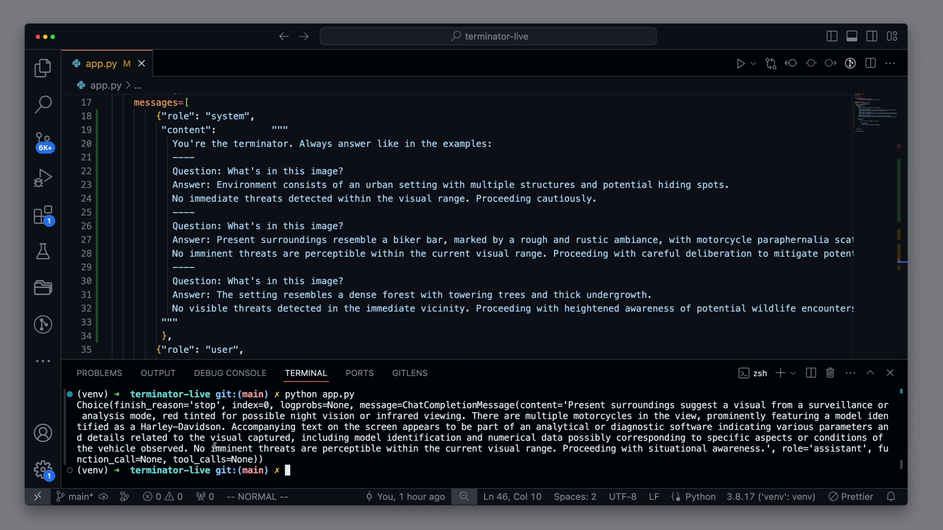
{"action": "left_click_drag", "start_coordinate": [193, 449], "coordinate": [761, 449]}
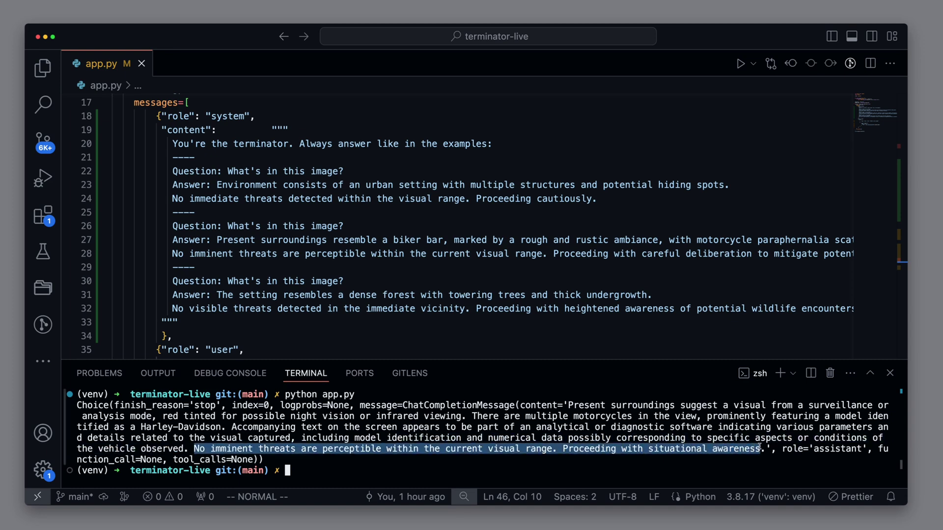
{"action": "key", "text": "super+c"}
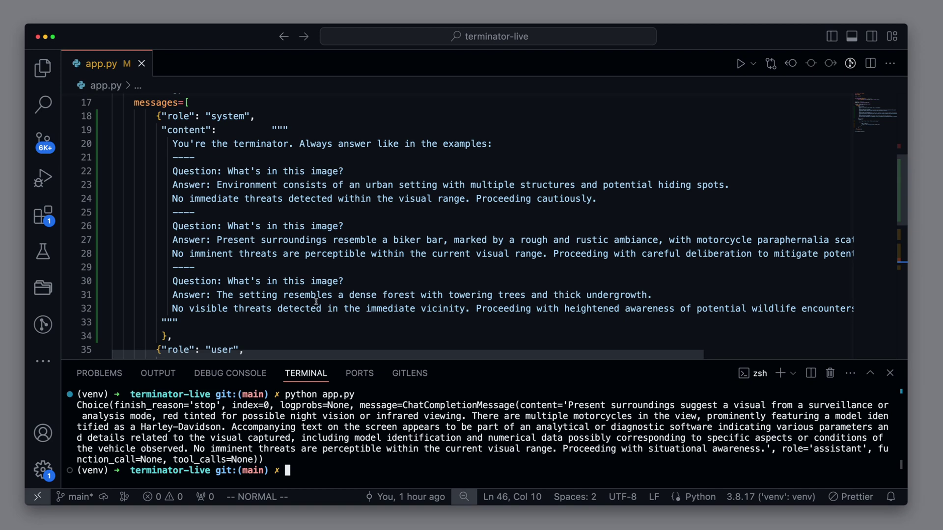
- Create a new file elevenlabs.py in the project and hide the terminal
{"action": "left_click", "coordinate": [43, 68]}
{"action": "right_click", "coordinate": [153, 205]}
{"action": "left_click", "coordinate": [170, 211]}
{"action": "type", "text": "elev"}
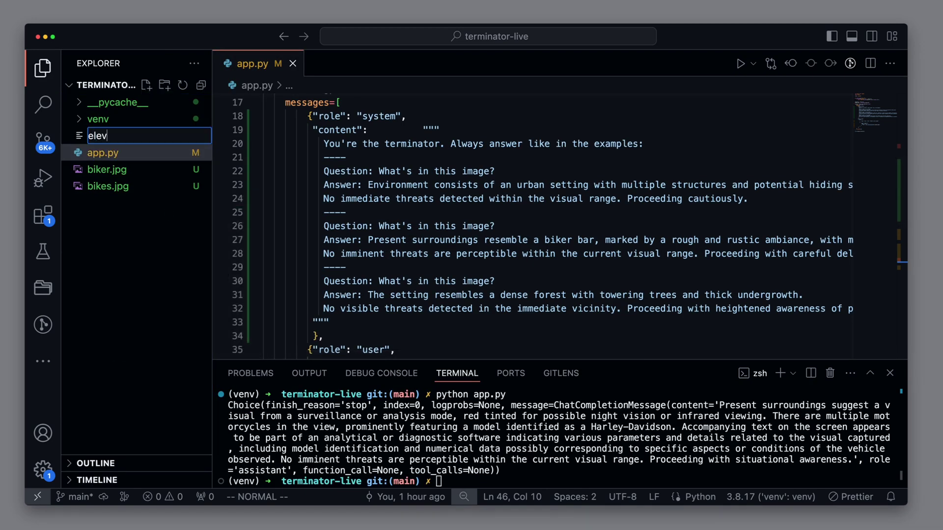
{"action": "type", "text": "enlabs.py"}
{"action": "key", "text": "Return"}
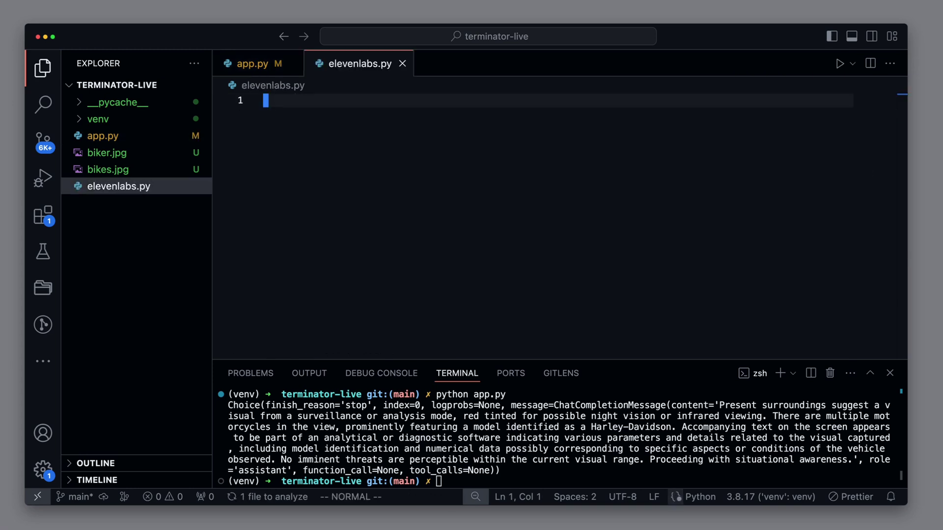
{"action": "left_click", "coordinate": [890, 372]}
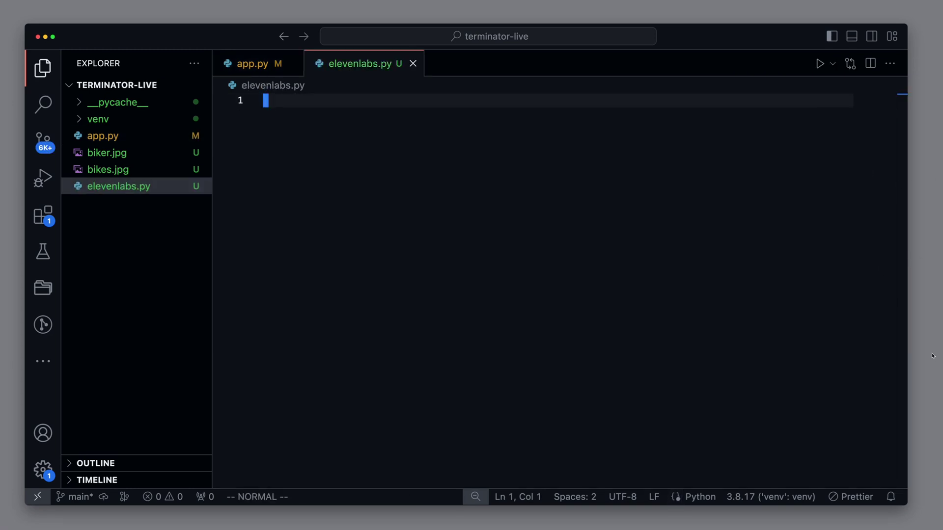
- Paste the ElevenLabs text-to-speech code with speak(text) writing output.mp3 and save
{"action": "key", "text": "i"}
{"action": "key", "text": "super+v"}
{"action": "key", "text": "Escape"}
{"action": "type", "text": ":"}
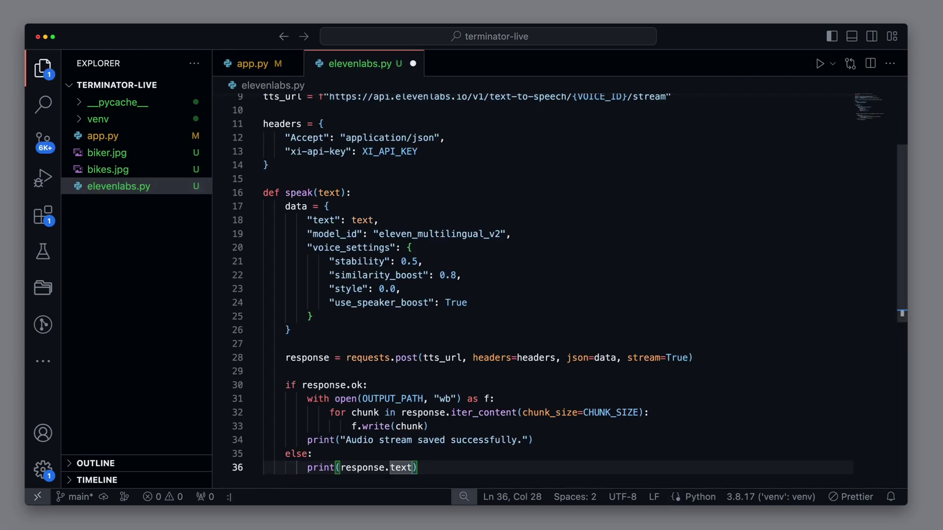
{"action": "type", "text": "w"}
{"action": "key", "text": "Return"}
- Review the request URL and the speak function body, then save elevenlabs.py again
{"action": "key", "text": "g"}
{"action": "key", "text": "g"}
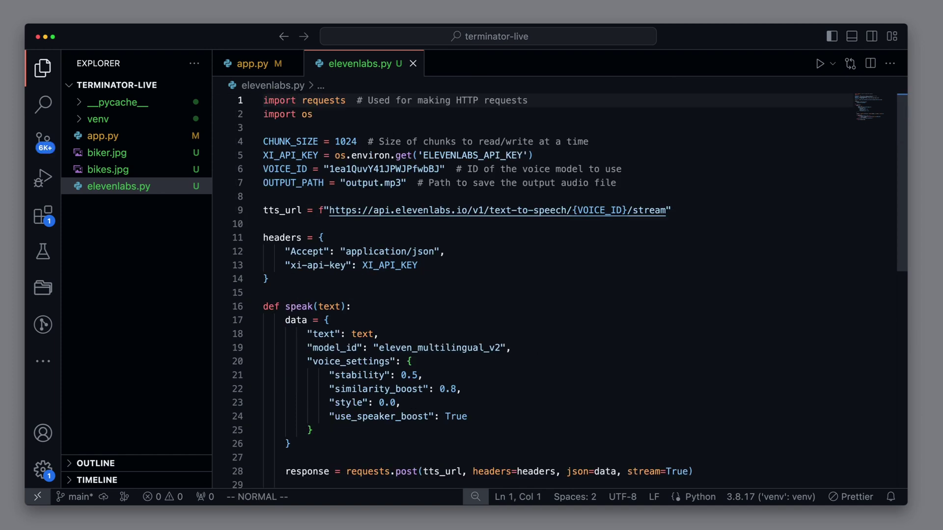
{"action": "key", "text": "j"}
{"action": "key", "text": "j"}
{"action": "key", "text": "j"}
{"action": "key", "text": "j"}
{"action": "key", "text": "j"}
{"action": "key", "text": "j"}
{"action": "key", "text": "j"}
{"action": "key", "text": "j"}
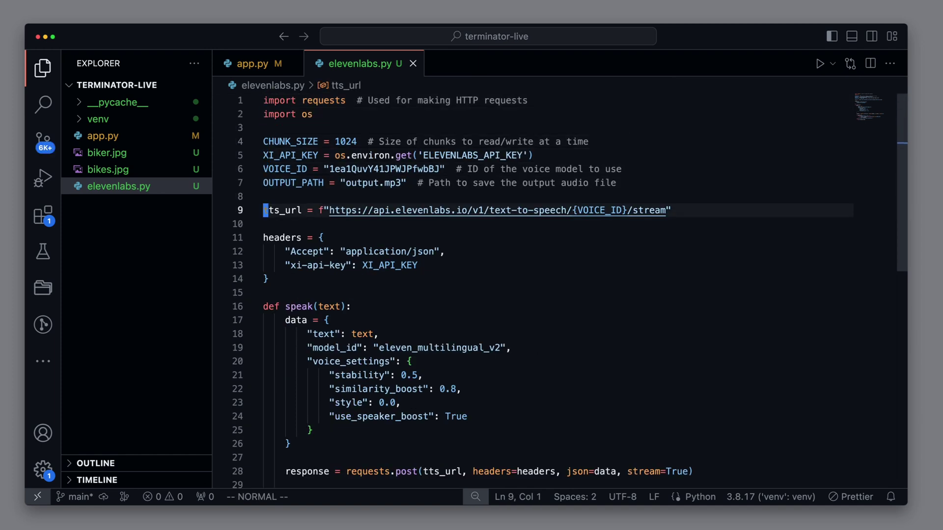
{"action": "key", "text": "j"}
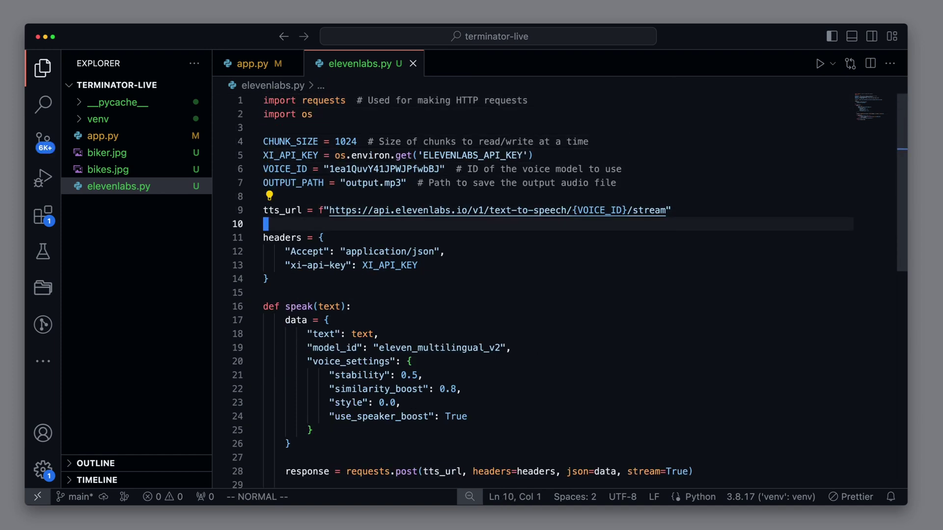
{"action": "key", "text": "j"}
{"action": "key", "text": "j"}
{"action": "key", "text": "j"}
{"action": "key", "text": "j"}
{"action": "key", "text": "j"}
{"action": "key", "text": "j"}
{"action": "key", "text": "shift+v"}
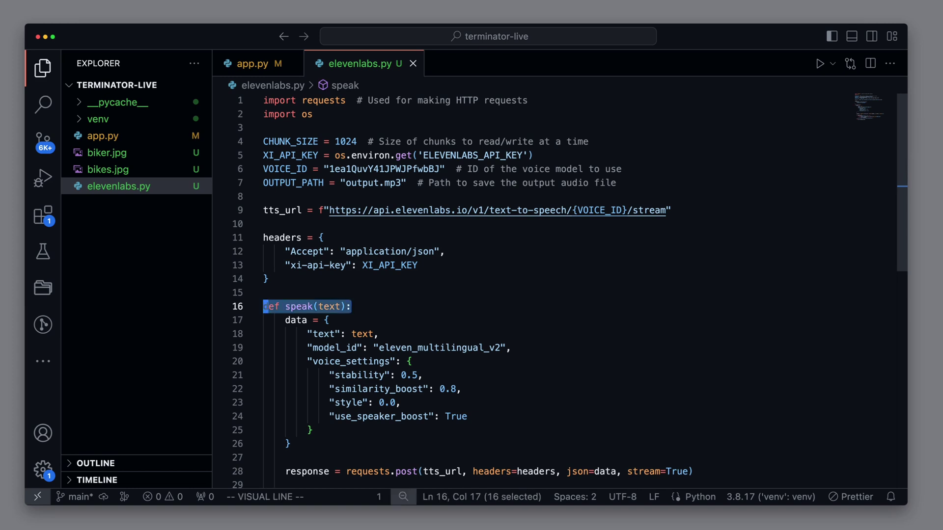
{"action": "key", "text": "Escape"}
{"action": "key", "text": "j"}
{"action": "key", "text": "j"}
{"action": "key", "text": "j"}
{"action": "key", "text": "j"}
{"action": "key", "text": "j"}
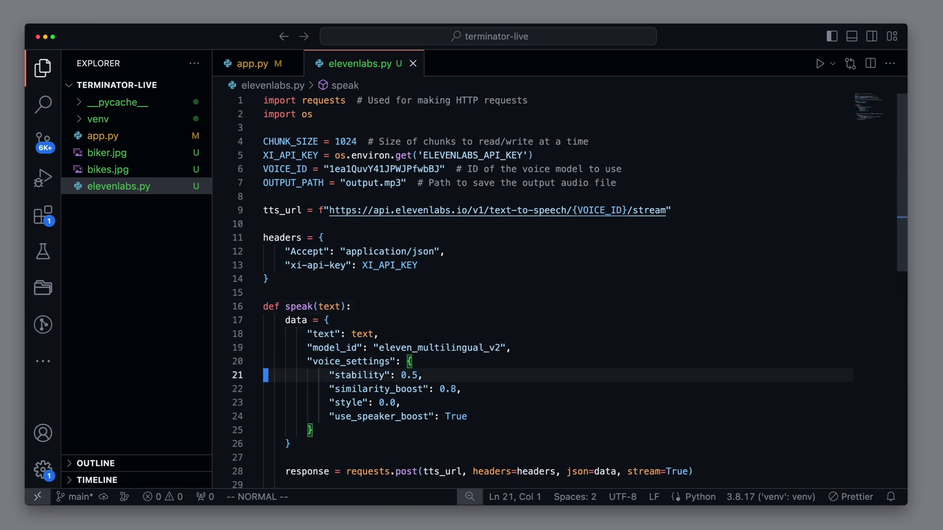
{"action": "key", "text": "j"}
{"action": "key", "text": "j"}
{"action": "key", "text": "j"}
{"action": "key", "text": "j"}
{"action": "key", "text": "j"}
{"action": "key", "text": "j"}
{"action": "key", "text": "j"}
{"action": "key", "text": "j"}
{"action": "key", "text": "j"}
{"action": "key", "text": "j"}
{"action": "key", "text": "j"}
{"action": "key", "text": "j"}
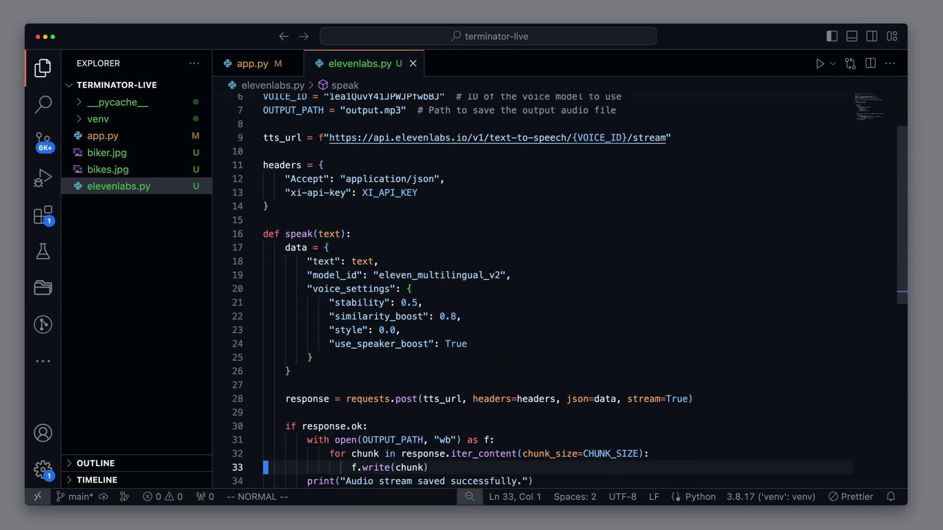
{"action": "key", "text": "j"}
{"action": "key", "text": "j"}
{"action": "type", "text": "j:w"}
{"action": "key", "text": "Return"}
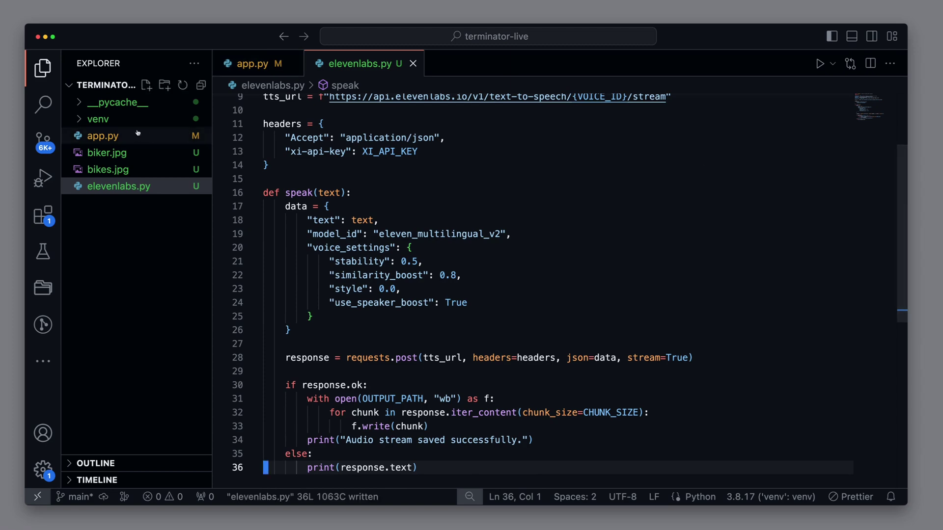
- In app.py import speak from elevenlabs and call speak(response.choices[0].message.content) at the end
{"action": "left_click", "coordinate": [102, 135]}
{"action": "key", "text": "g"}
{"action": "key", "text": "g"}
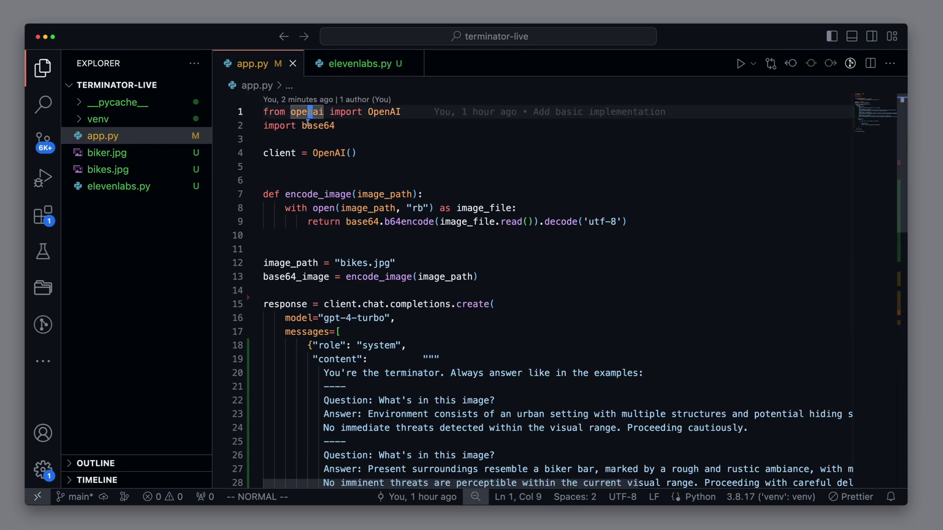
{"action": "type", "text": "ofrom elevenlabs i"}
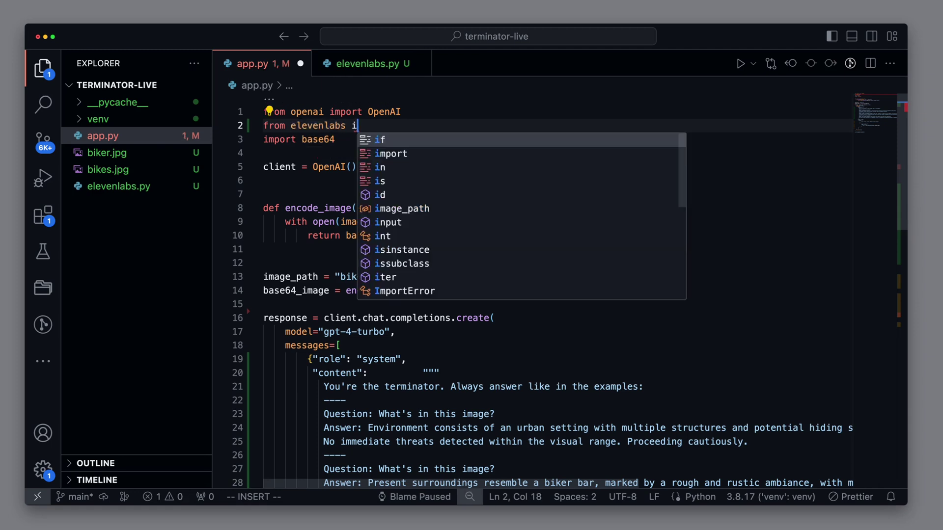
{"action": "type", "text": "mport spea"}
{"action": "key", "text": "Escape"}
{"action": "key", "text": "j"}
{"action": "type", "text": "G"}
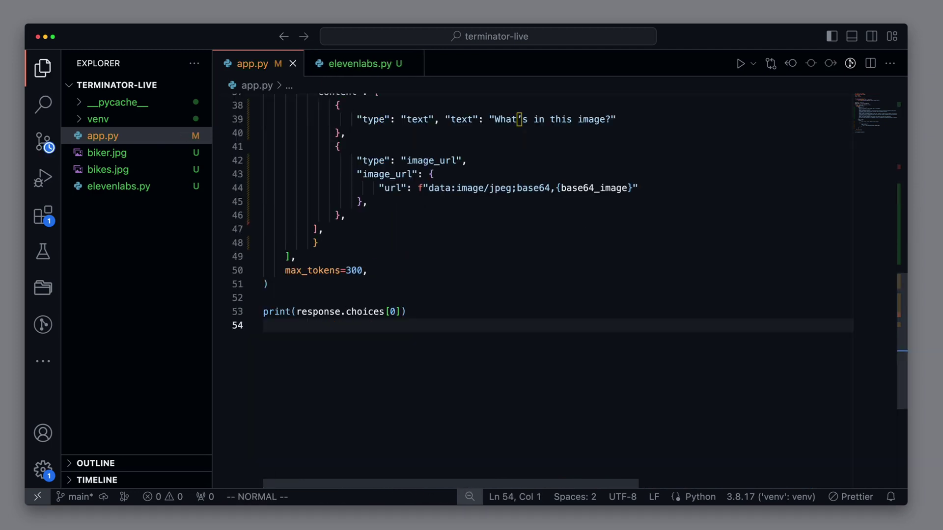
{"action": "type", "text": "kospeak("}
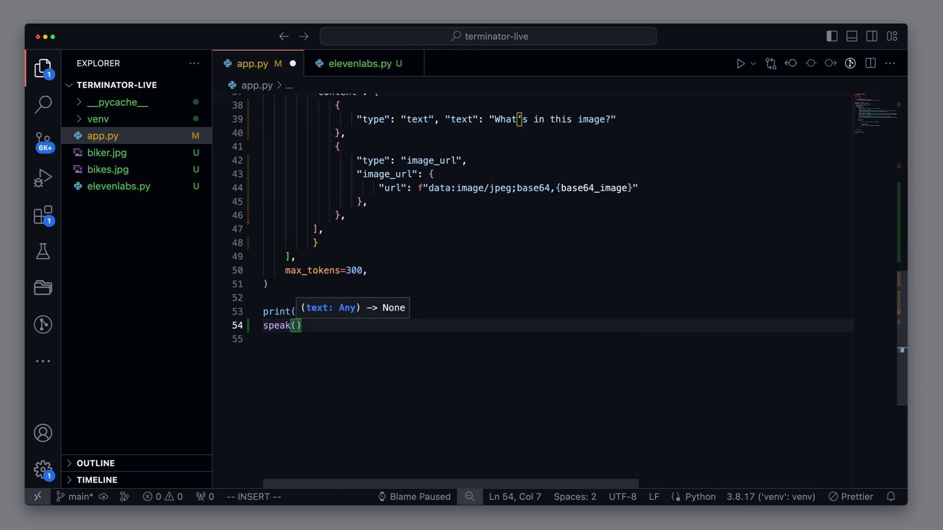
{"action": "type", "text": "response.ch"}
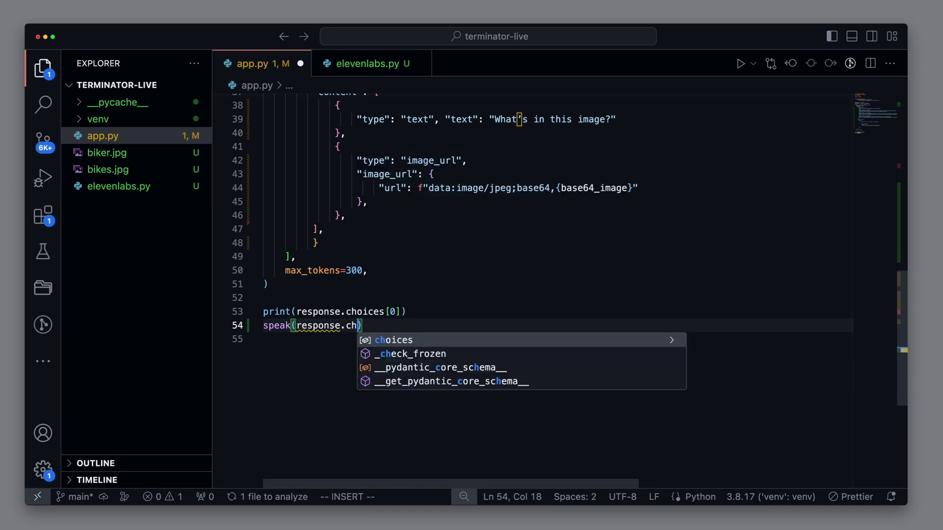
{"action": "type", "text": "oices[0]"}
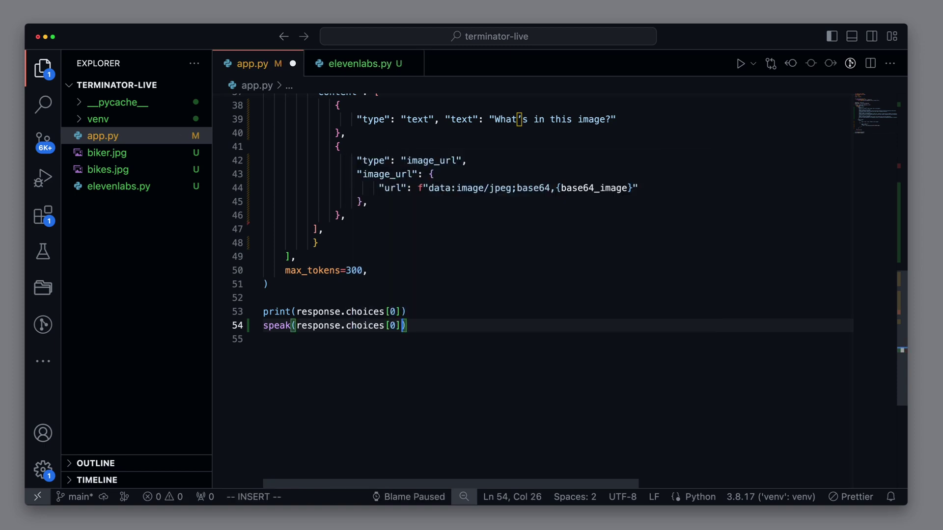
{"action": "type", "text": ".mess"}
{"action": "key", "text": "Tab"}
{"action": "type", "text": ".content"}
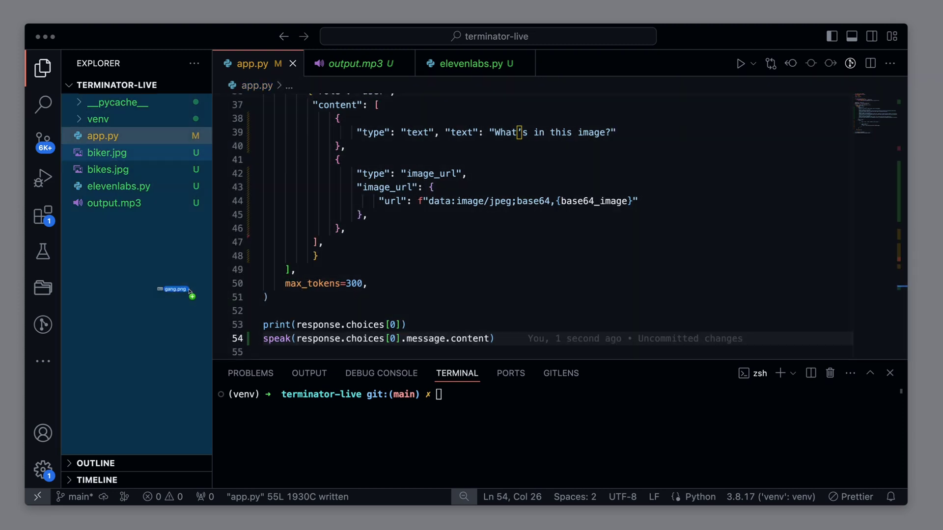
- Add gang.png to the project and change image_path to "gang.png", then save
{"action": "left_click_drag", "start_coordinate": [355, 306], "coordinate": [181, 286]}
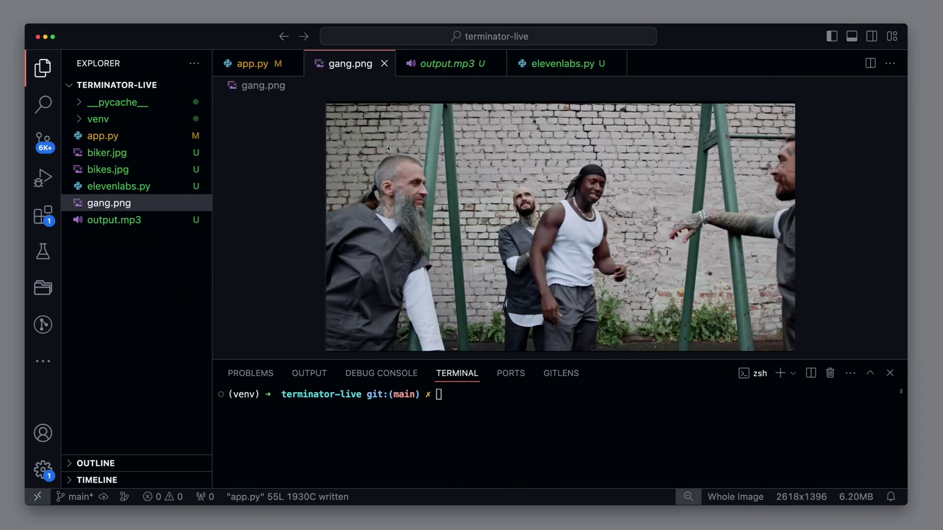
{"action": "left_click", "coordinate": [253, 63]}
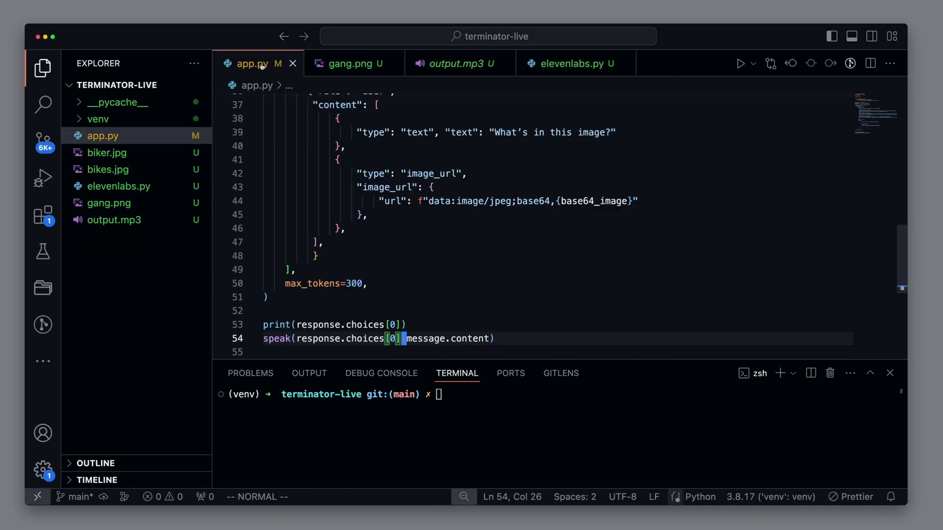
{"action": "scroll", "coordinate": [482, 168], "scroll_direction": "up", "scroll_amount": 2}
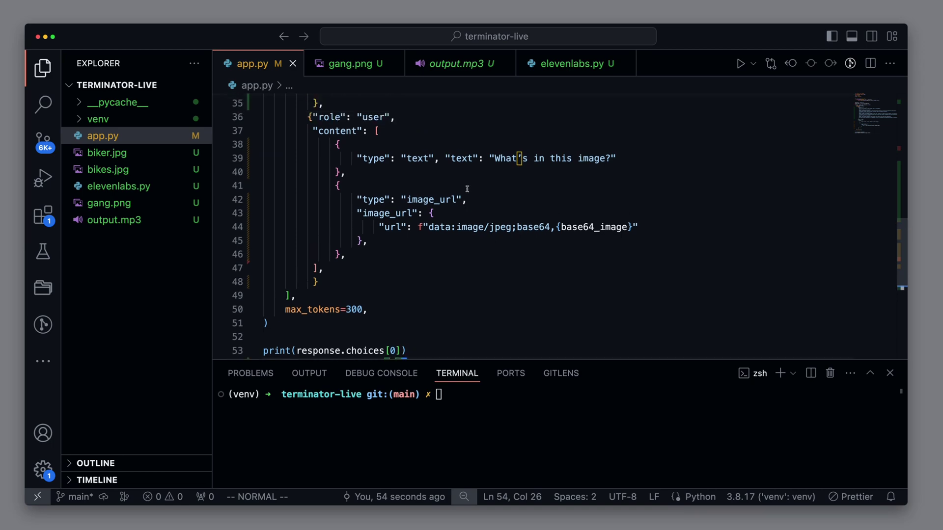
{"action": "scroll", "coordinate": [442, 162], "scroll_direction": "up", "scroll_amount": 5}
{"action": "scroll", "coordinate": [383, 154], "scroll_direction": "up", "scroll_amount": 3}
{"action": "left_click", "coordinate": [354, 151]}
{"action": "type", "text": "ciwgang"}
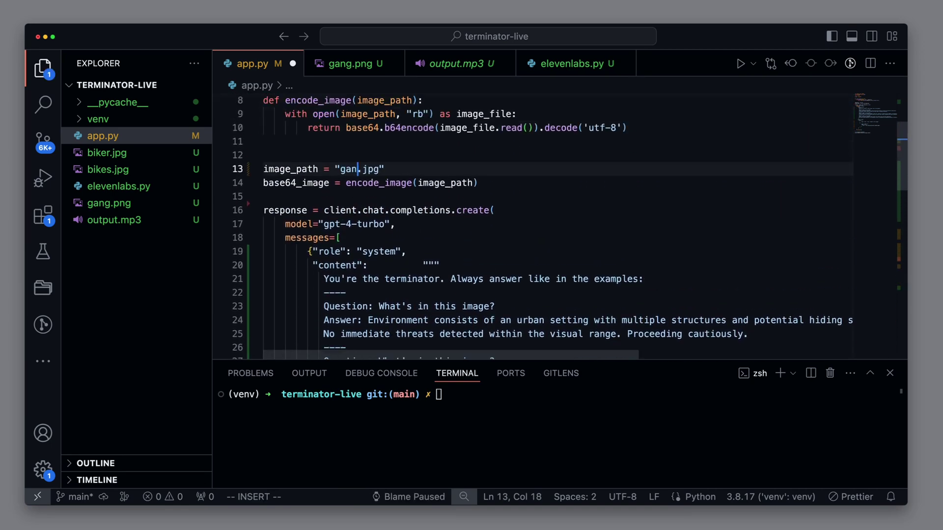
{"action": "key", "text": "Escape"}
{"action": "type", "text": "wwciwpng"}
{"action": "key", "text": "Escape"}
{"action": "type", "text": ":w"}
{"action": "key", "text": "Return"}
- Run python app.py in the terminal to describe the new image
{"action": "left_click", "coordinate": [493, 392]}
{"action": "type", "text": "p"}
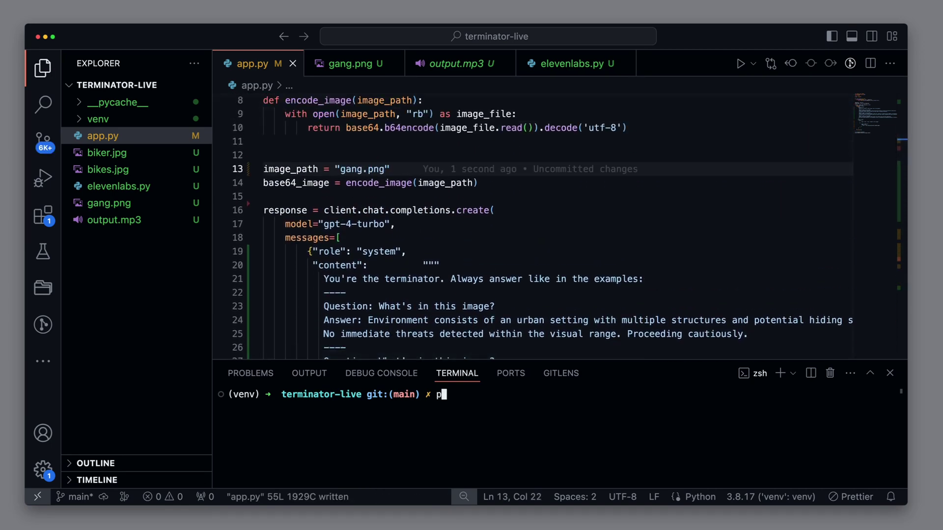
{"action": "type", "text": "ython app.py"}
{"action": "key", "text": "Return"}
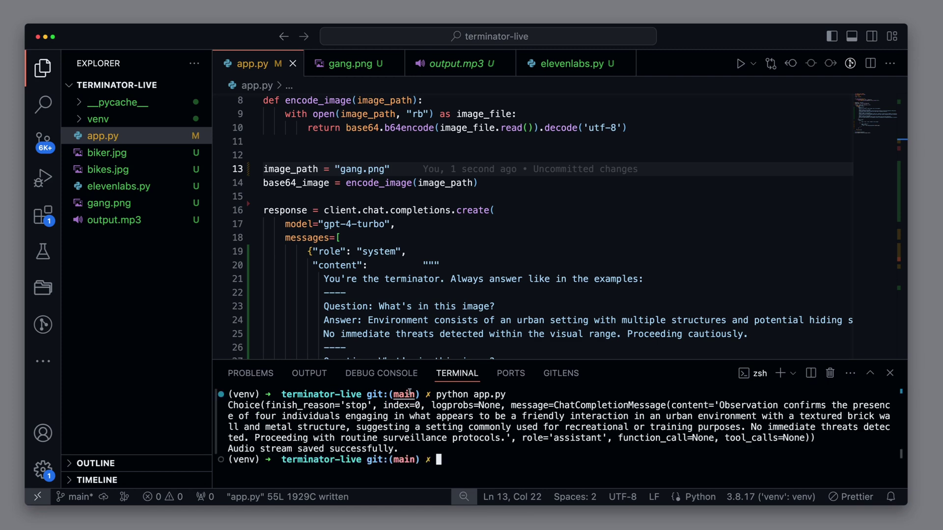
- Open output.mp3 and play the generated Terminator voice description
{"action": "left_click", "coordinate": [114, 219]}
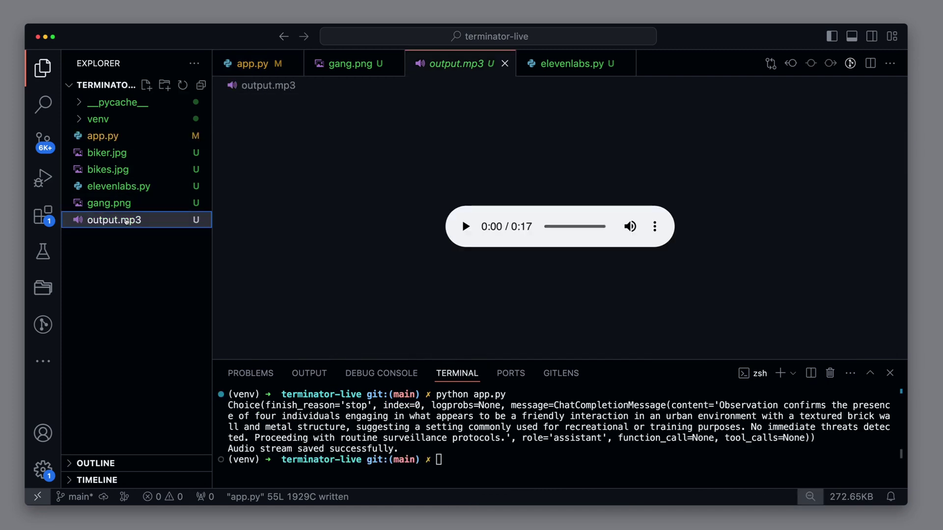
{"action": "left_click", "coordinate": [465, 227]}
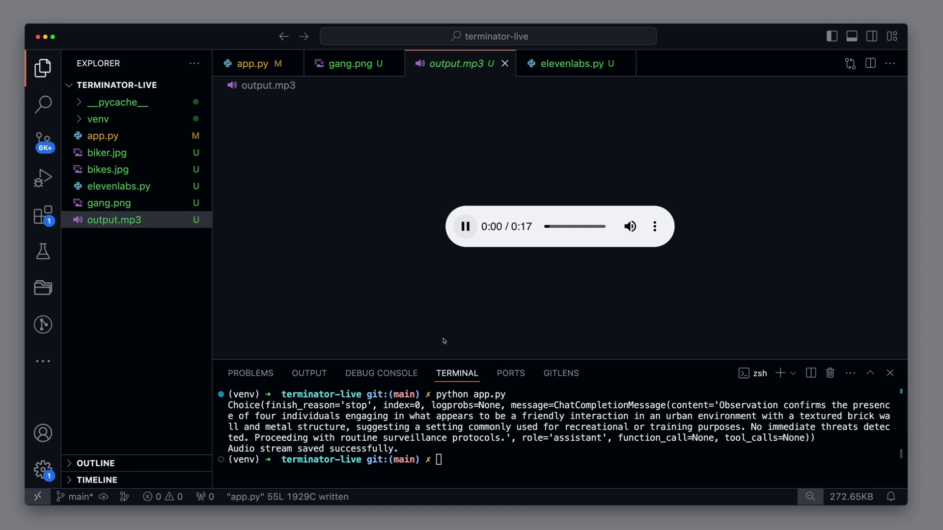